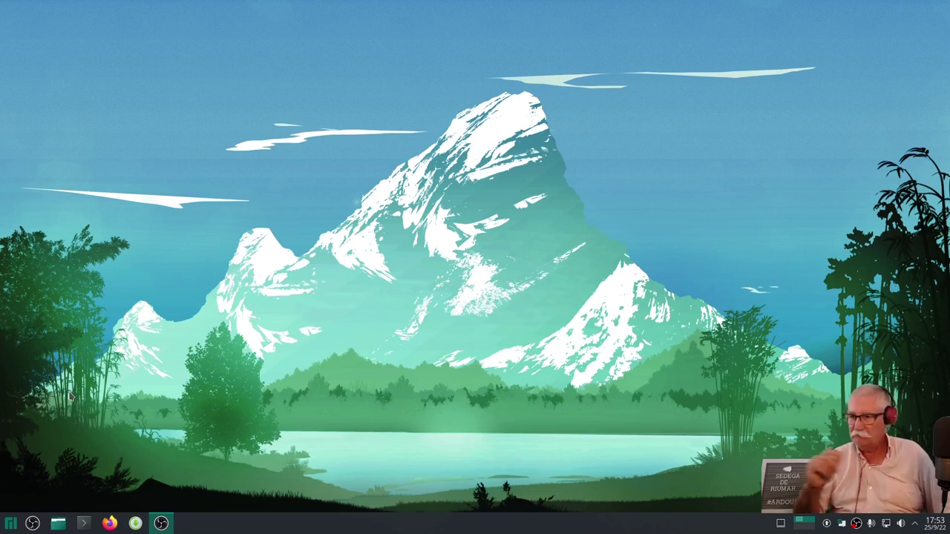
# Open the system preferences and apply the Oscuro theme in Preferencias rápidas.
pyautogui.click(12, 524)
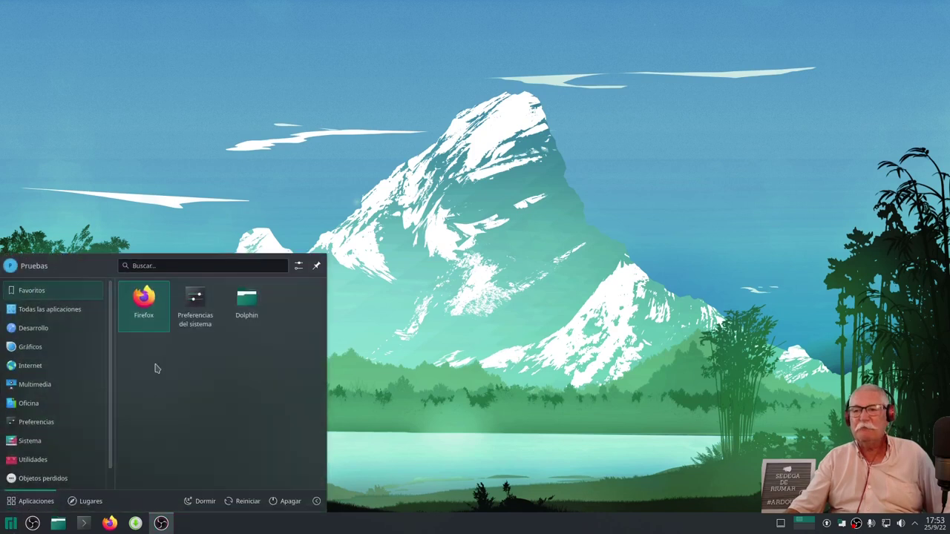
pyautogui.click(196, 305)
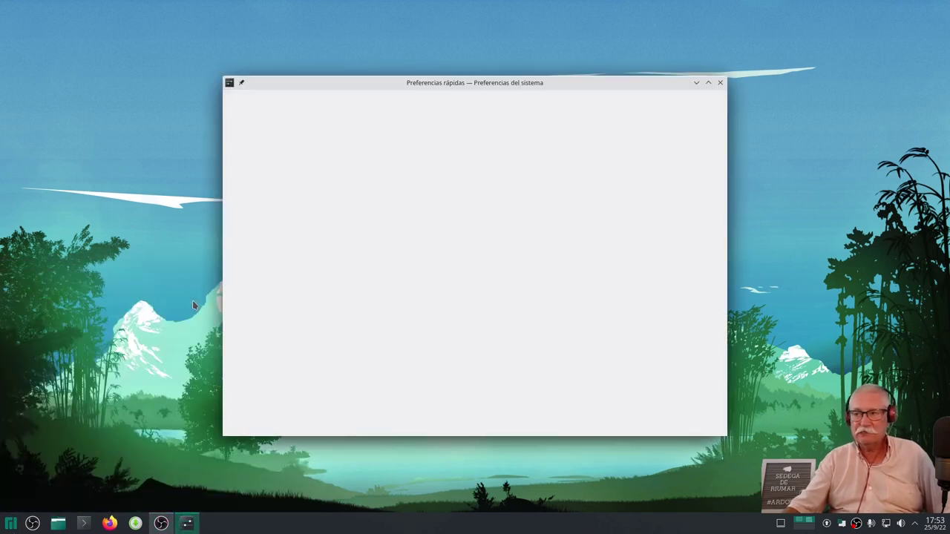
pyautogui.moveTo(427, 83); pyautogui.dragTo(373, 42)
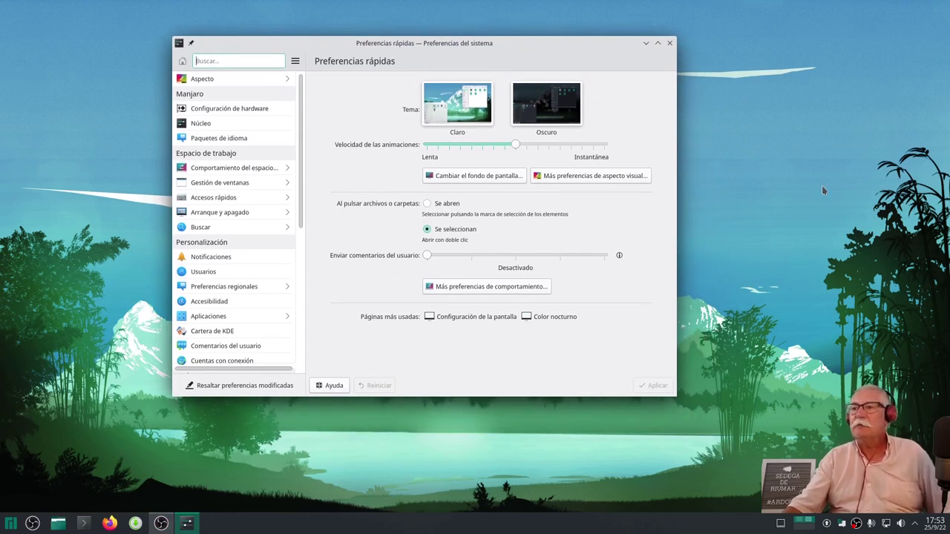
pyautogui.click(550, 119)
pyautogui.click(648, 386)
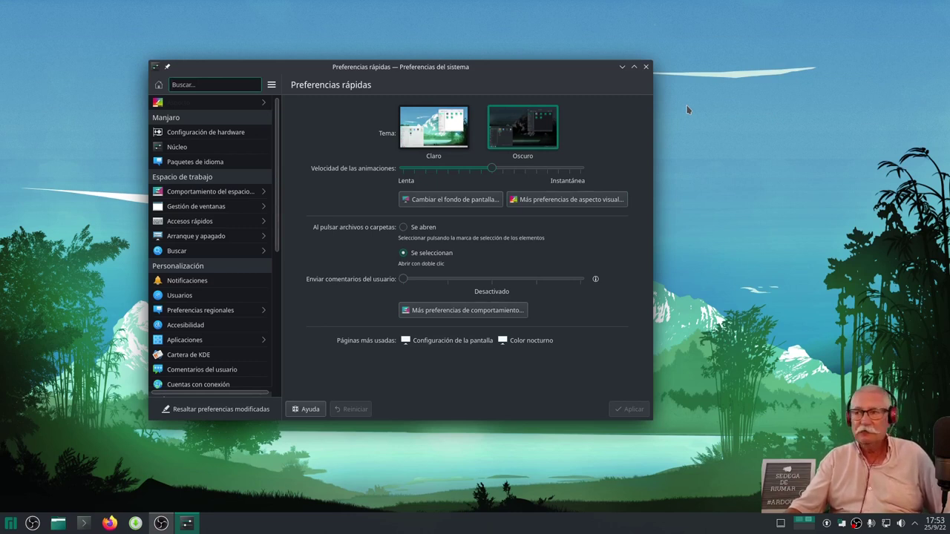
# Slow the animation speed by six notches towards Lenta and apply the change.
pyautogui.press('Left')
pyautogui.press('Left')
pyautogui.press('Left')
pyautogui.press('Left')
pyautogui.press('Left')
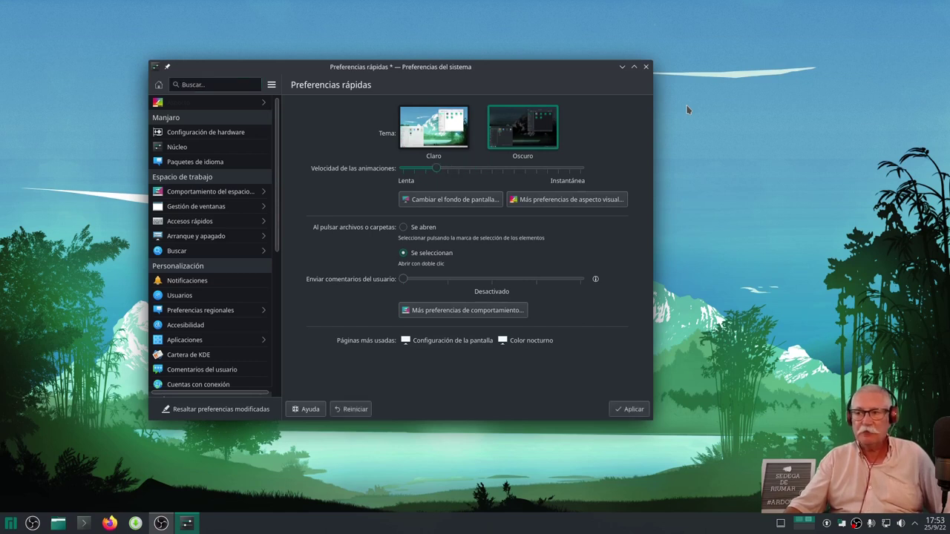
pyautogui.press('Left')
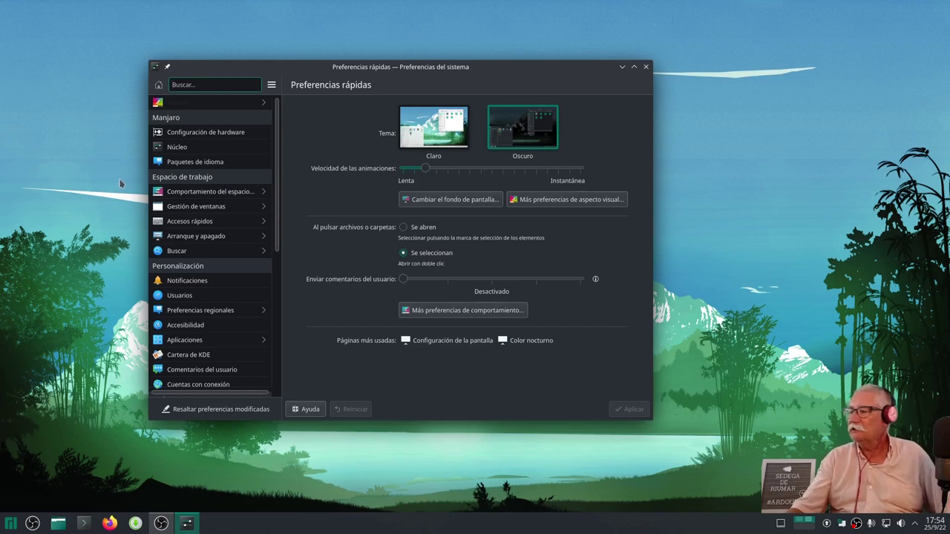
# Enter edit mode for the taskbar panel and set the panel height to 36.
pyautogui.rightClick(420, 519)
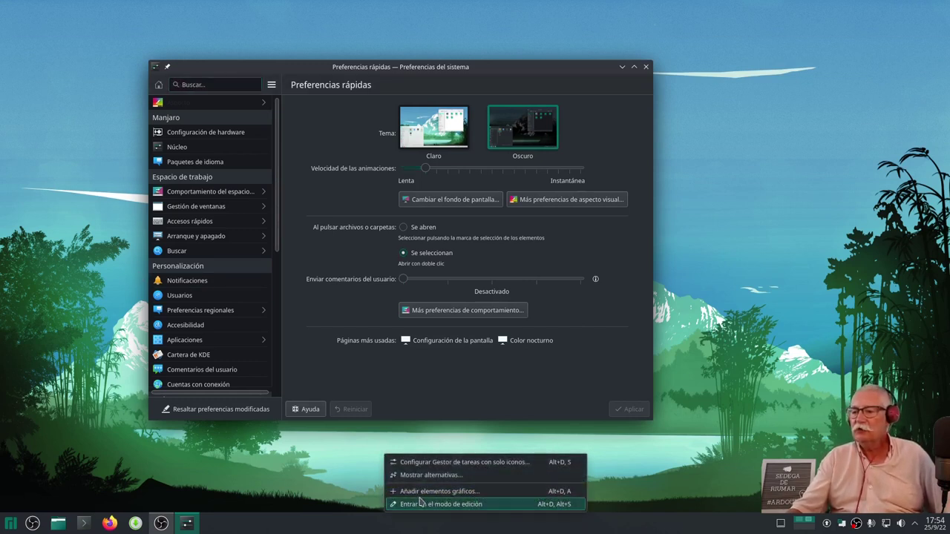
pyautogui.click(439, 507)
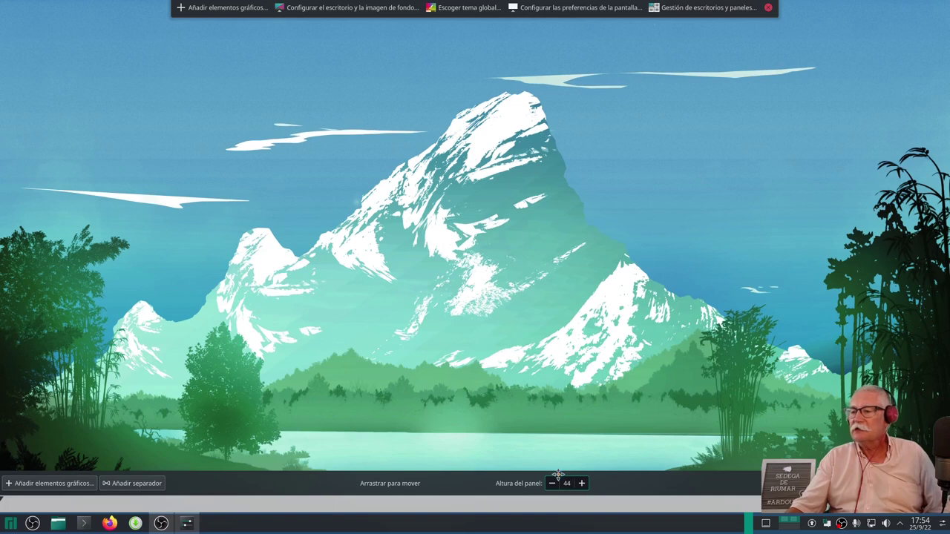
pyautogui.scroll(-3, 559, 475)
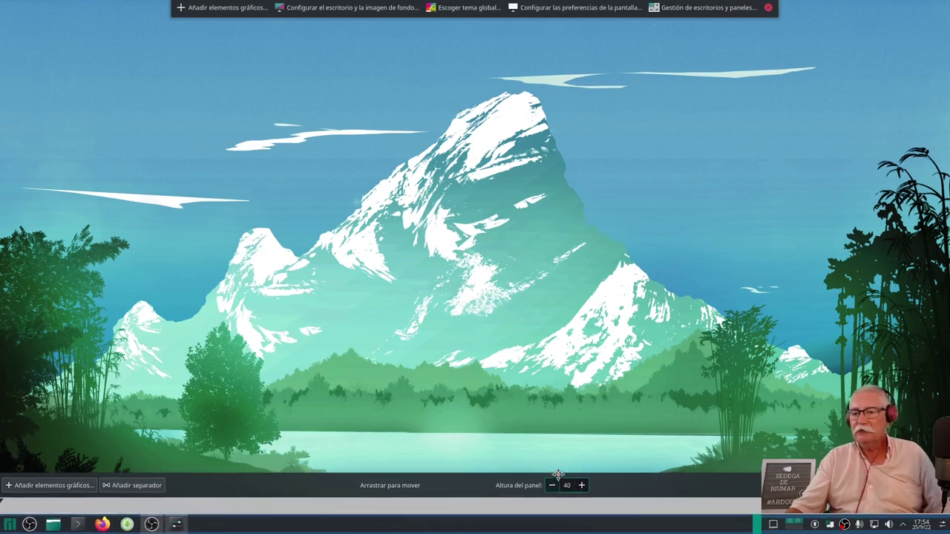
pyautogui.scroll(-1, 558, 475)
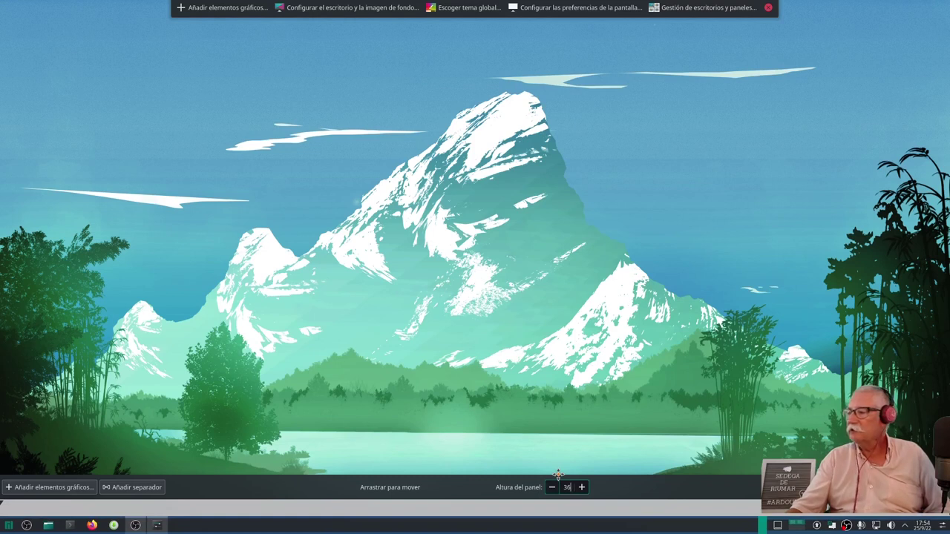
pyautogui.click(569, 307)
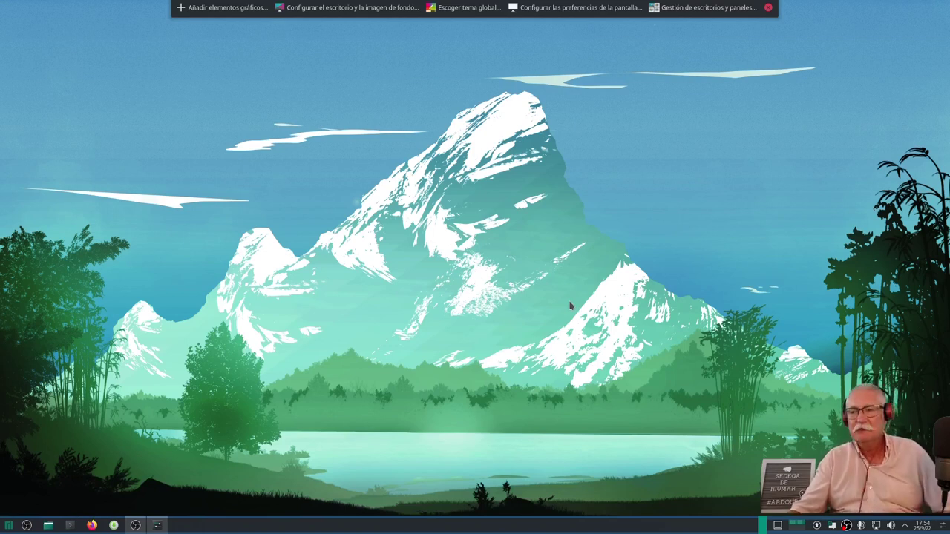
# Reopen the system preferences, look through the categories and open Configuración de la pantalla under Pantalla y monitor.
pyautogui.click(5, 525)
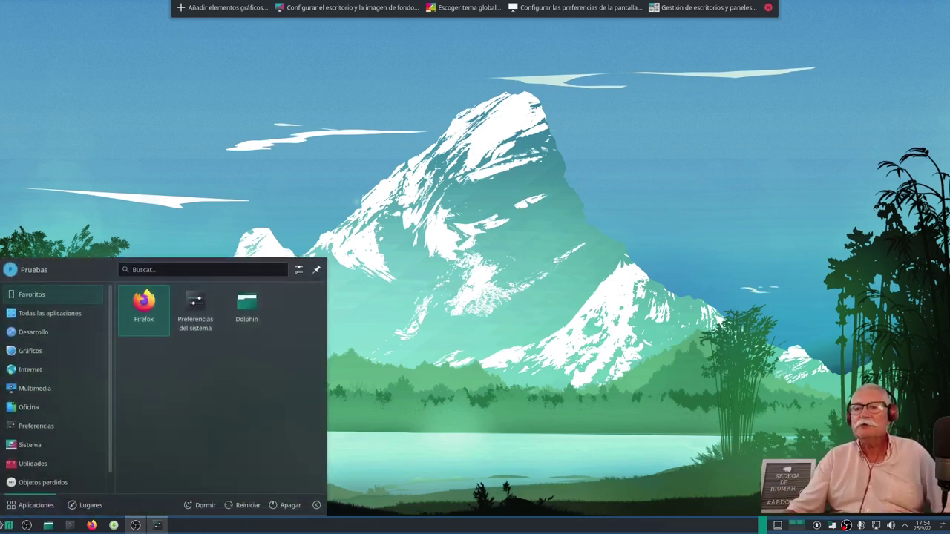
pyautogui.click(206, 306)
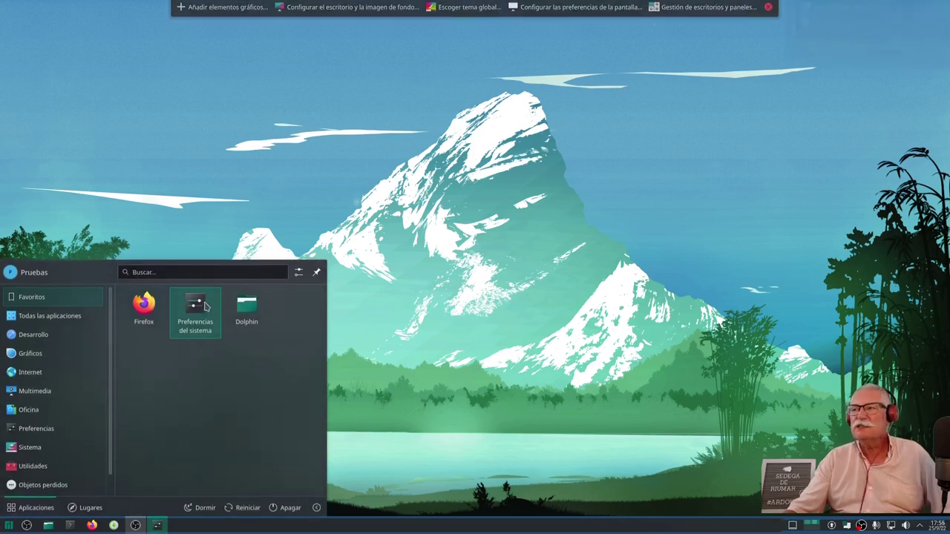
pyautogui.press('Up')
pyautogui.press('Up')
pyautogui.press('Up')
pyautogui.press('Up')
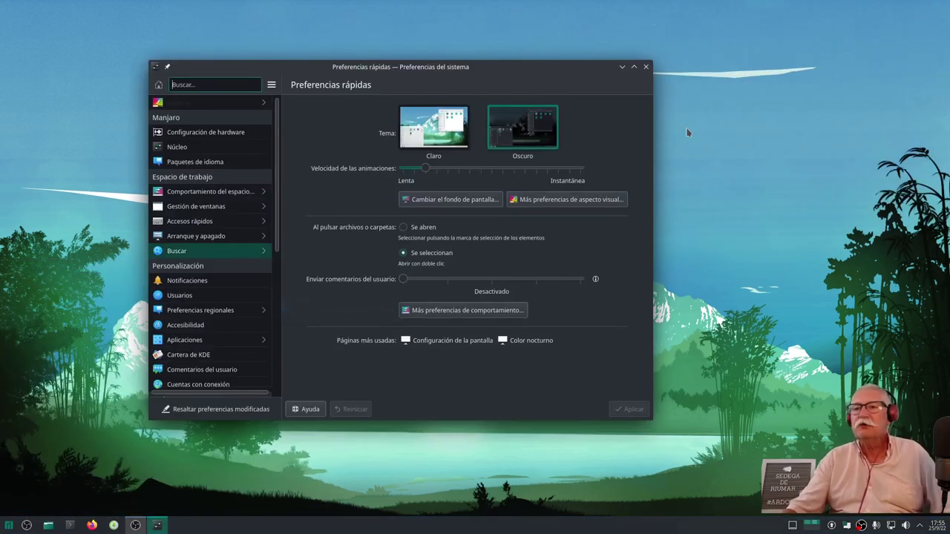
pyautogui.press('Down')
pyautogui.press('Up')
pyautogui.press('Down')
pyautogui.press('Down')
pyautogui.press('Down')
pyautogui.press('Down')
pyautogui.press('Down')
pyautogui.press('Down')
pyautogui.press('Down')
pyautogui.press('Down')
pyautogui.press('Down')
pyautogui.press('Down')
pyautogui.press('Down')
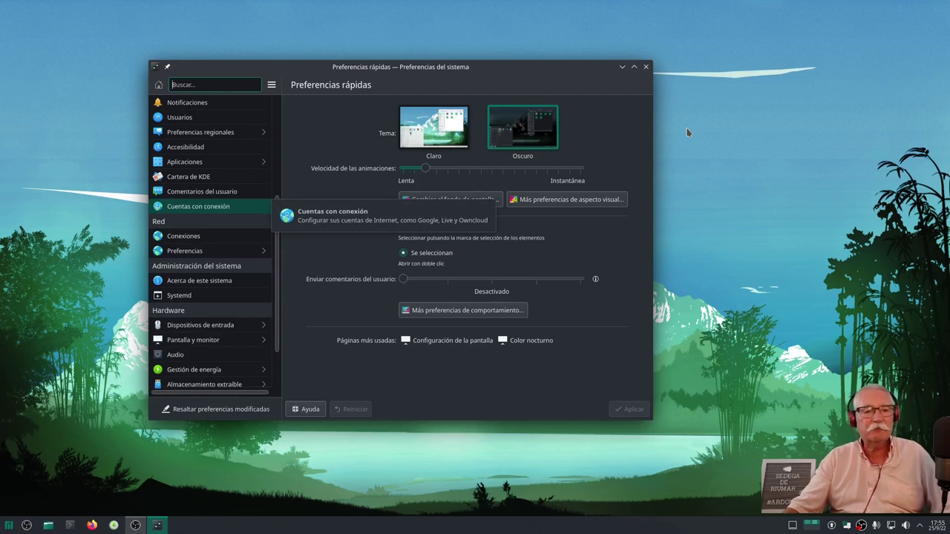
pyautogui.press('Down')
pyautogui.press('Down')
pyautogui.press('Down')
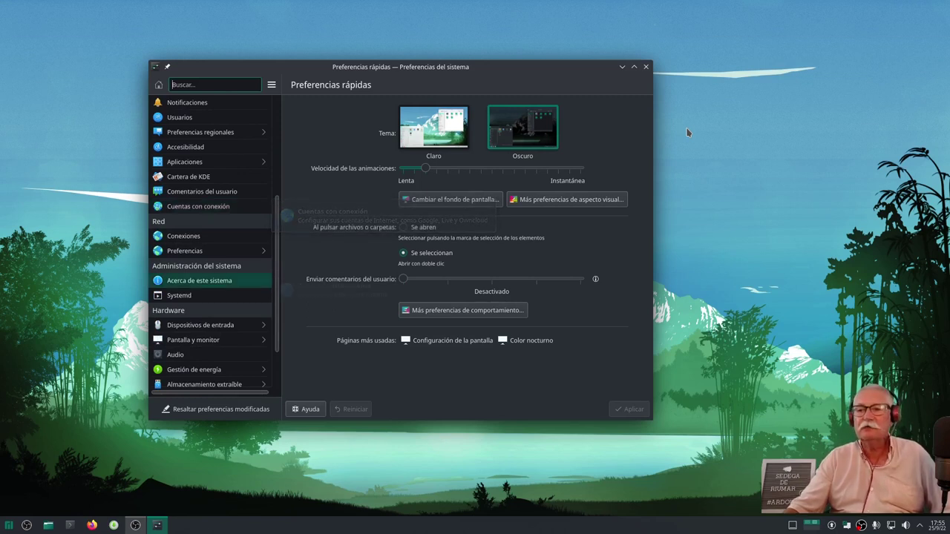
pyautogui.press('Down')
pyautogui.press('Down')
pyautogui.press('Down')
pyautogui.press('Return')
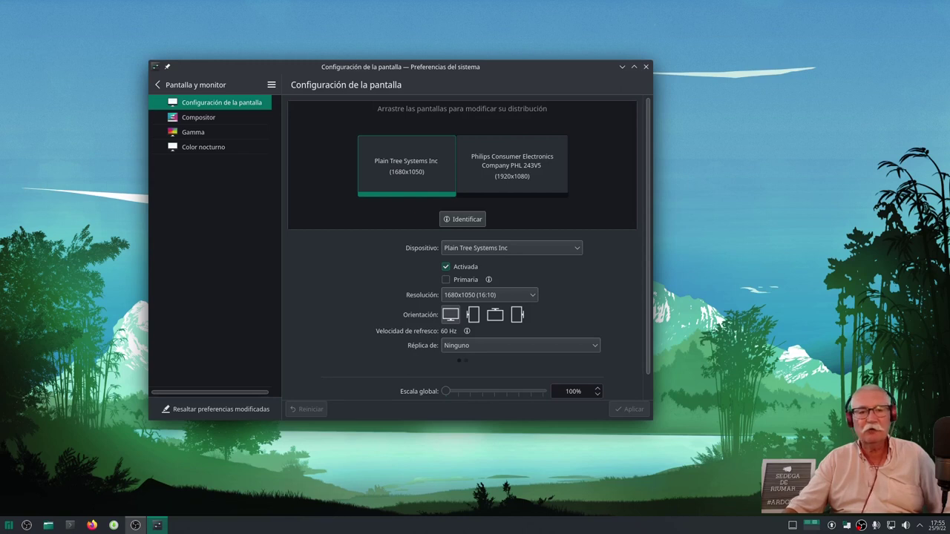
# Bring the OBS window over from the second monitor and minimize it.
pyautogui.moveTo(0, 64); pyautogui.dragTo(519, 59)
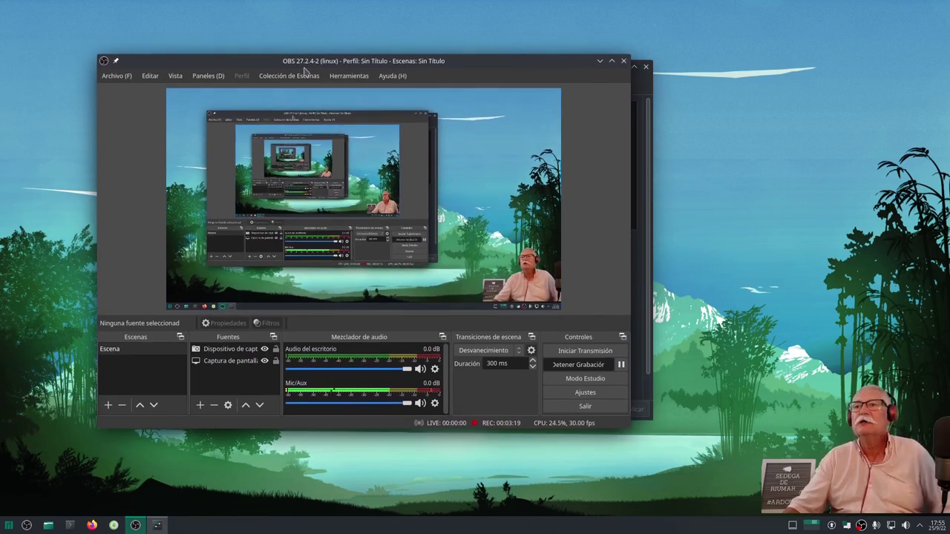
pyautogui.click(600, 61)
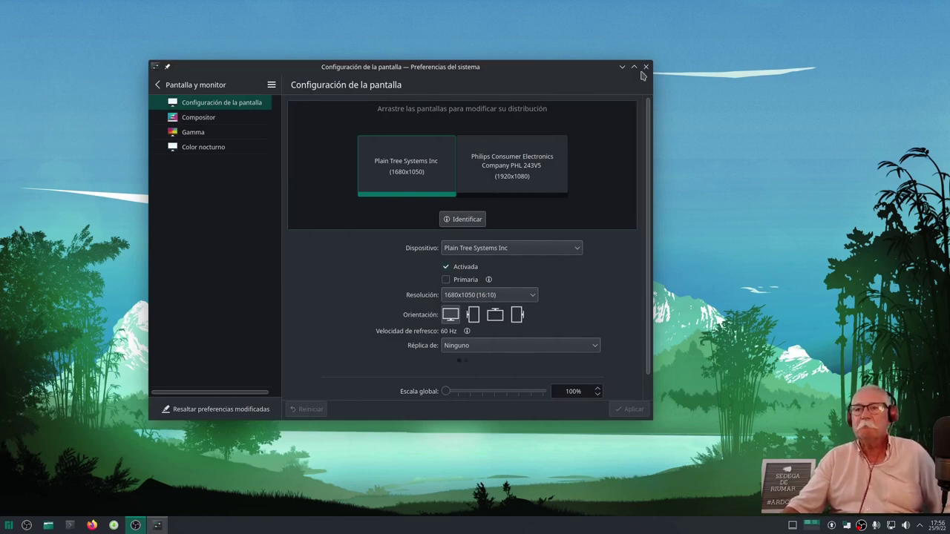
# Open the Audio settings and briefly expand the per-channel balance of the Scarlett 4i4 analog output.
pyautogui.click(167, 88)
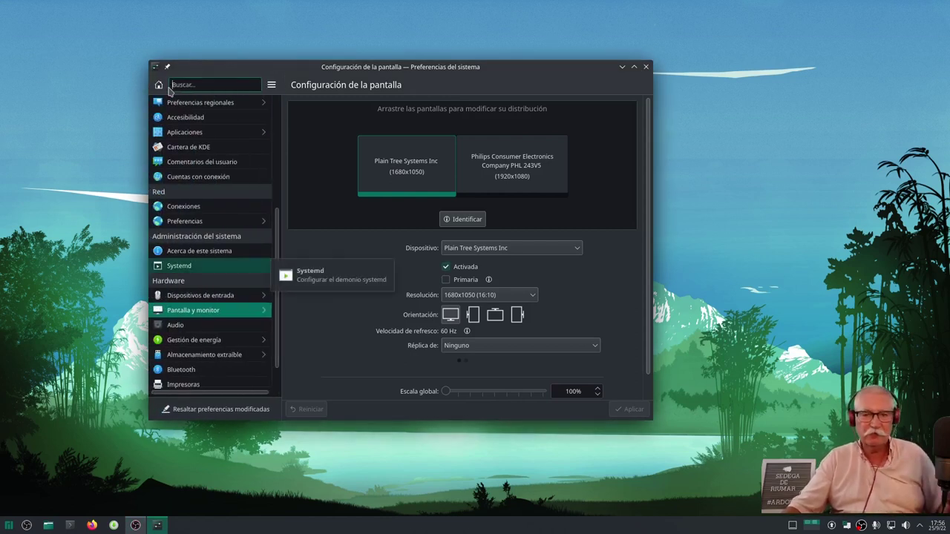
pyautogui.click(195, 327)
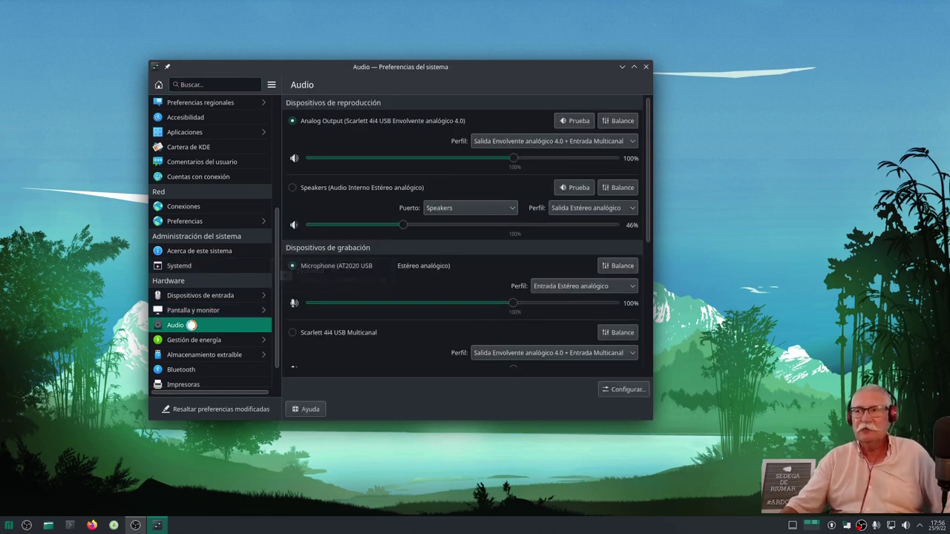
pyautogui.moveTo(495, 83); pyautogui.dragTo(454, 84)
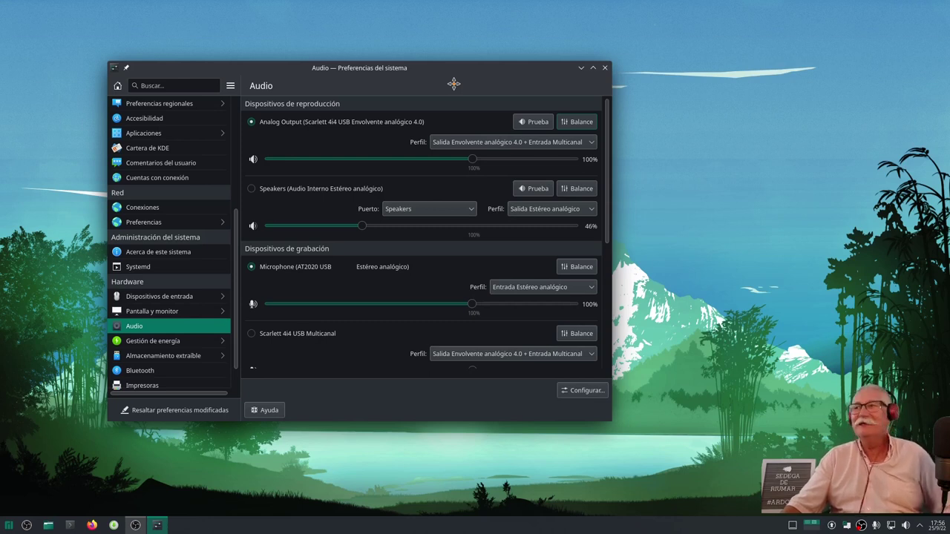
pyautogui.press('space')
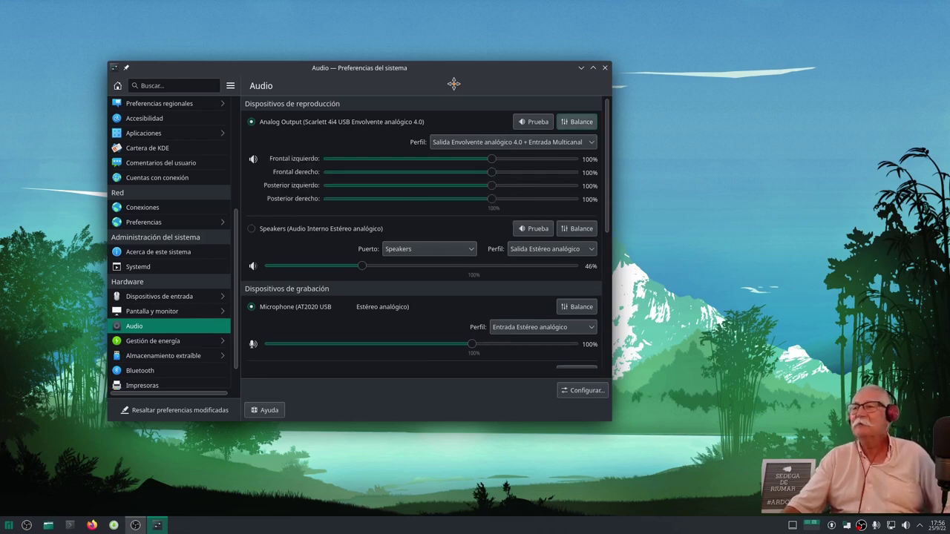
pyautogui.press('space')
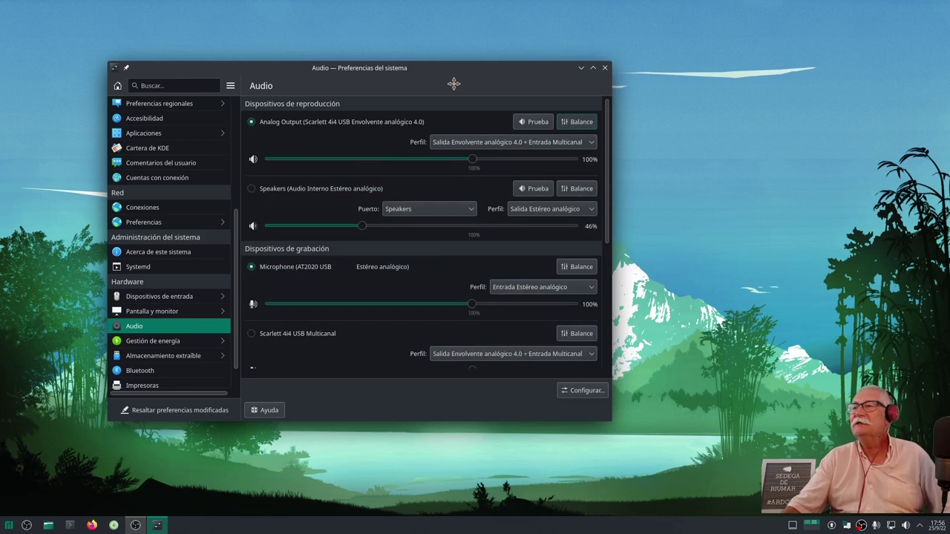
# Play the Frontal derecho speaker test for the Scarlett 4i4 output and close the test.
pyautogui.click(528, 125)
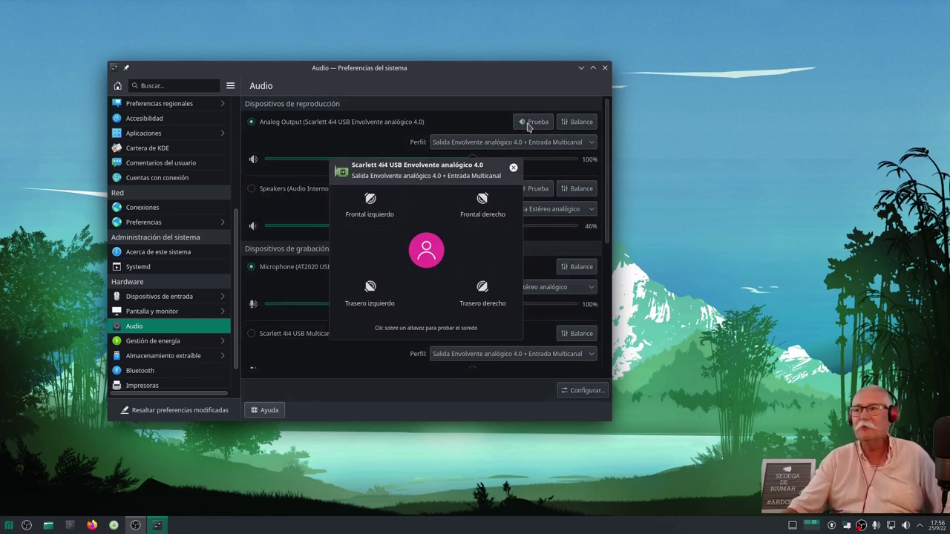
pyautogui.click(484, 207)
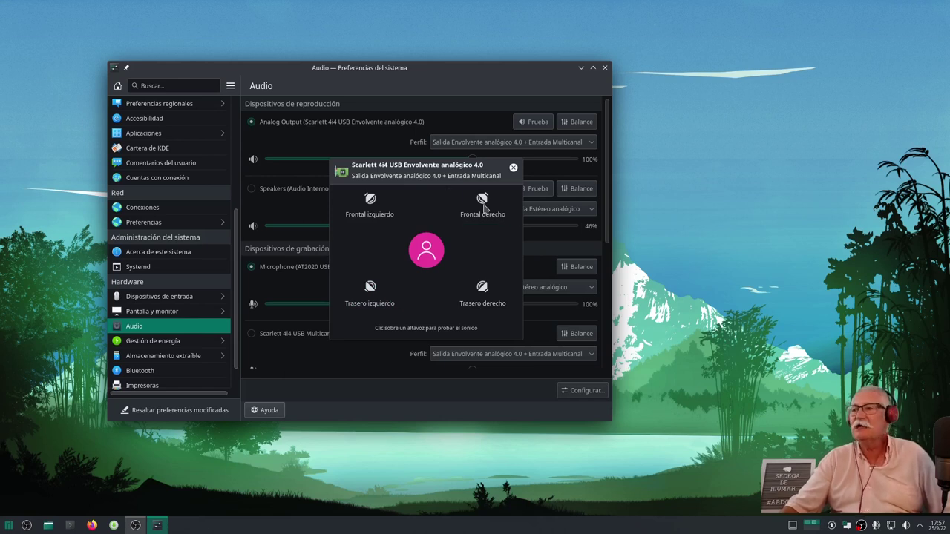
pyautogui.press('Escape')
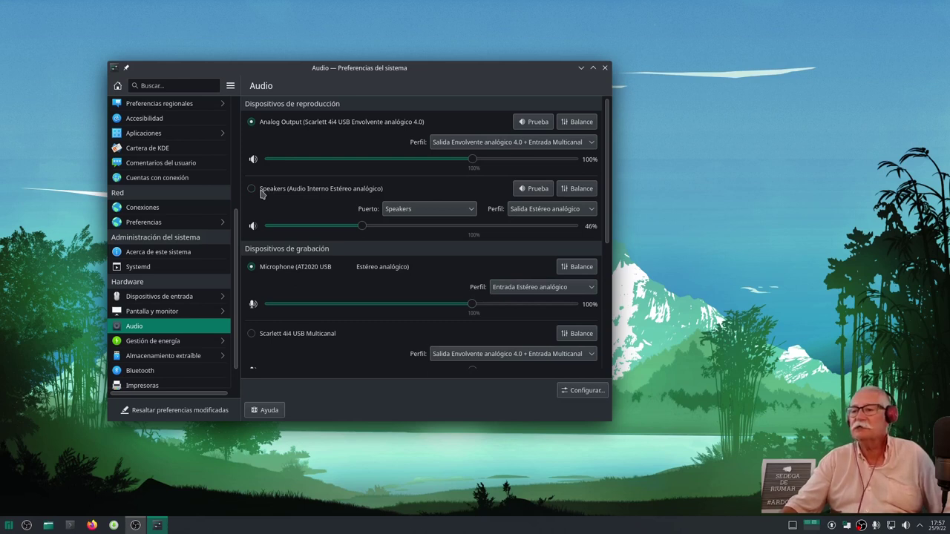
# Check the profile options of the Scarlett 4i4 USB Multicanal recording device and close the system preferences.
pyautogui.scroll(-2, 323, 281)
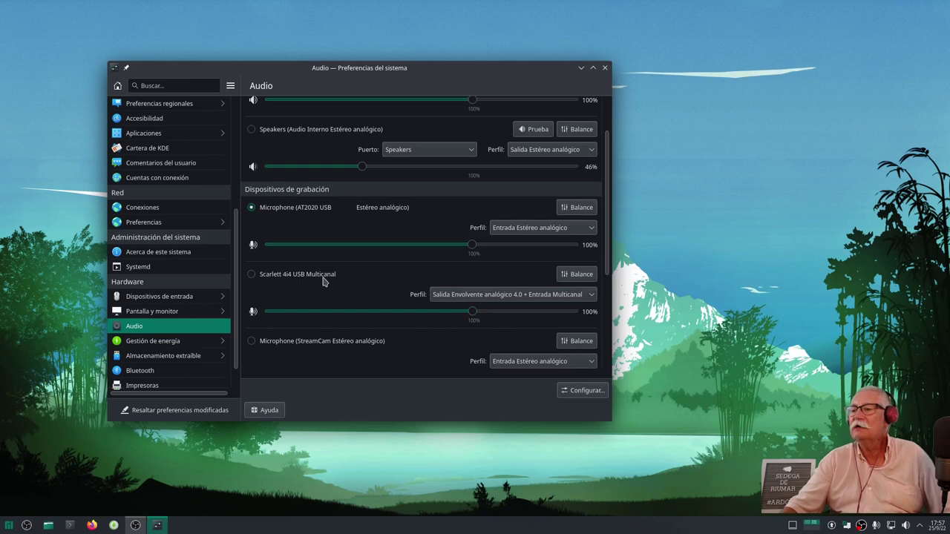
pyautogui.click(524, 297)
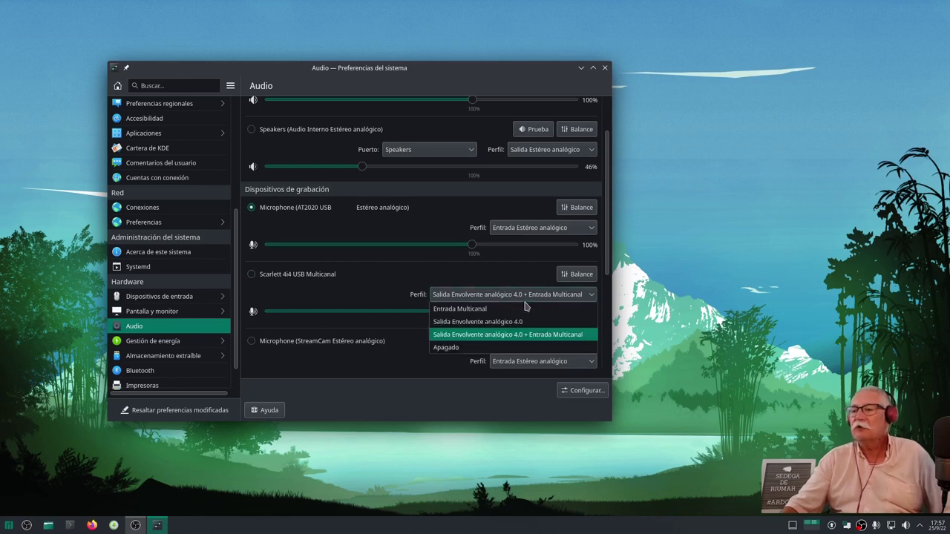
pyautogui.click(525, 306)
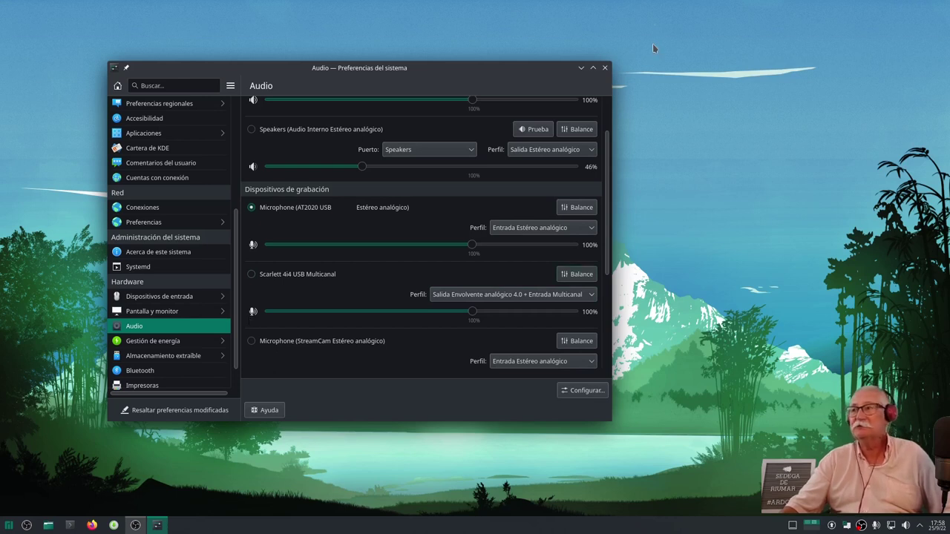
pyautogui.moveTo(518, 78); pyautogui.dragTo(611, 80)
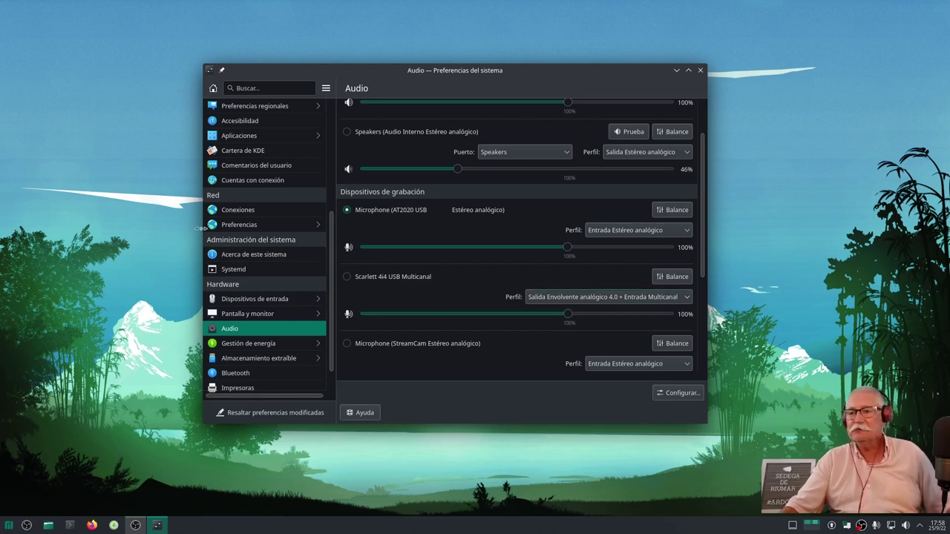
pyautogui.click(700, 71)
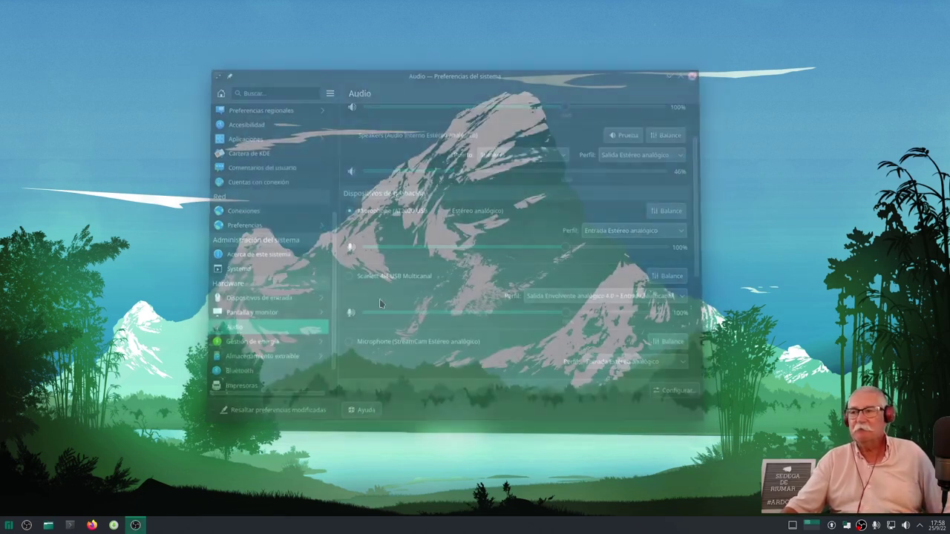
# Open the Dolphin file manager on the Descargas folder and widen its window to show the places and devices.
pyautogui.click(48, 525)
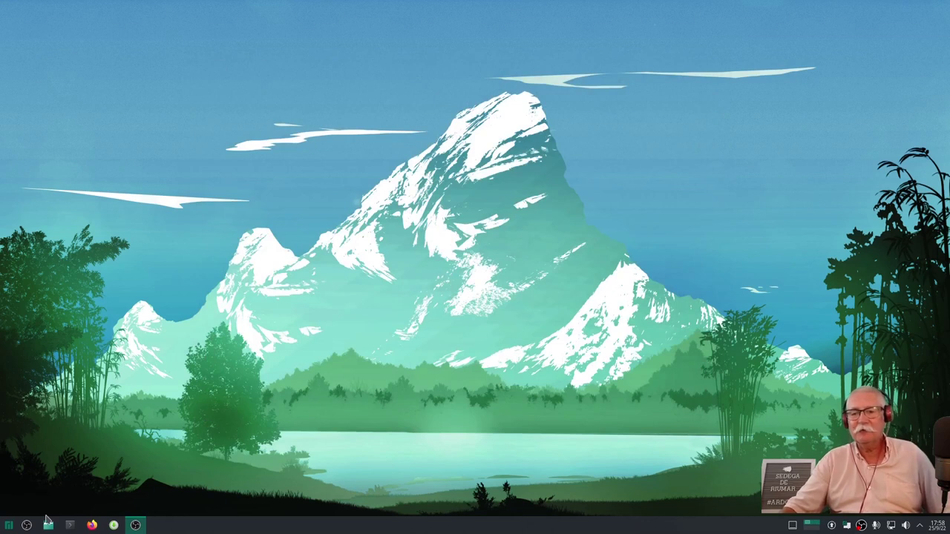
pyautogui.moveTo(526, 104); pyautogui.dragTo(424, 70)
pyautogui.moveTo(559, 231); pyautogui.dragTo(805, 231)
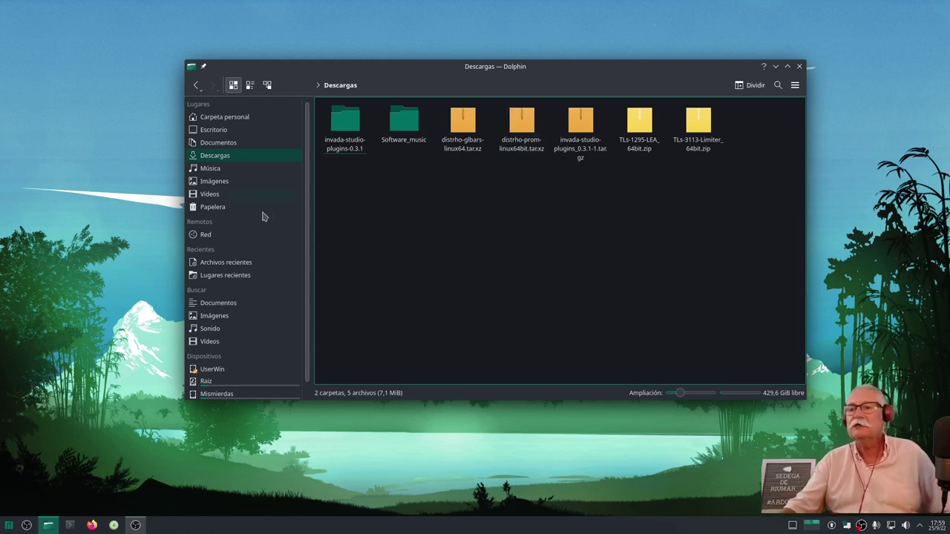
pyautogui.scroll(-1, 249, 263)
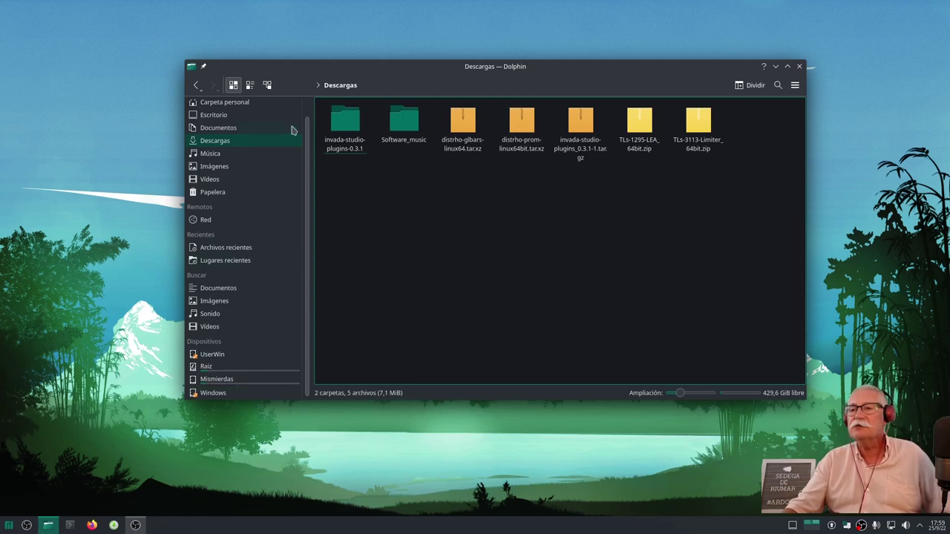
# Move the Dolphin window up and increase its height to view the full list of places and devices.
pyautogui.moveTo(399, 79); pyautogui.dragTo(394, 34)
pyautogui.moveTo(287, 356); pyautogui.dragTo(319, 455)
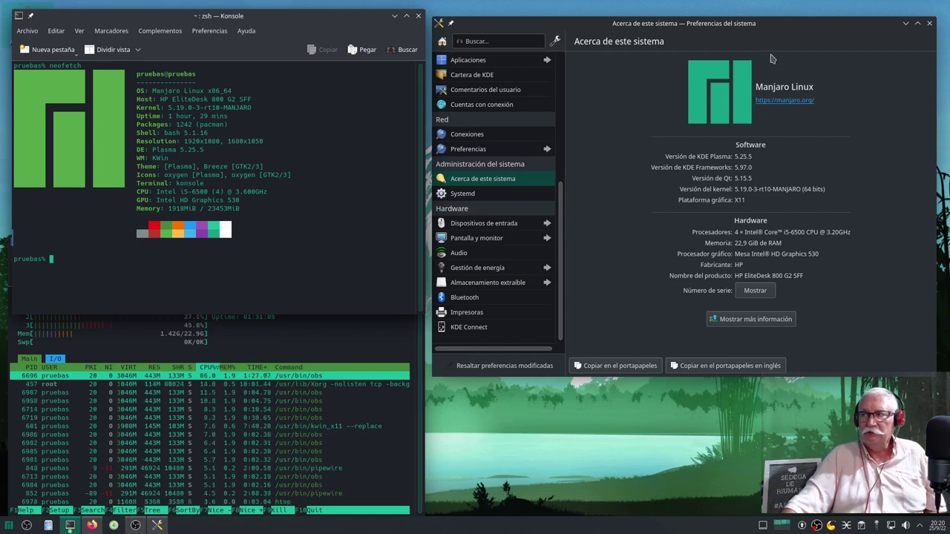
# Align the system information window beside Konsole, and enlarge the Konsole text and window to read the neofetch output.
pyautogui.moveTo(780, 28)
pyautogui.mouseDown()
pyautogui.moveTo(773, 13)
pyautogui.moveTo(773, 22)
pyautogui.mouseUp()
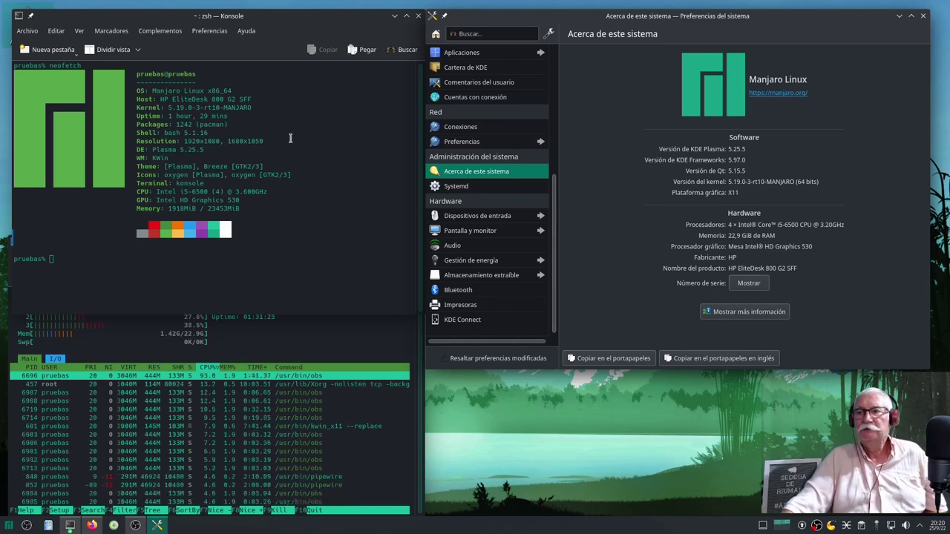
pyautogui.click(294, 19)
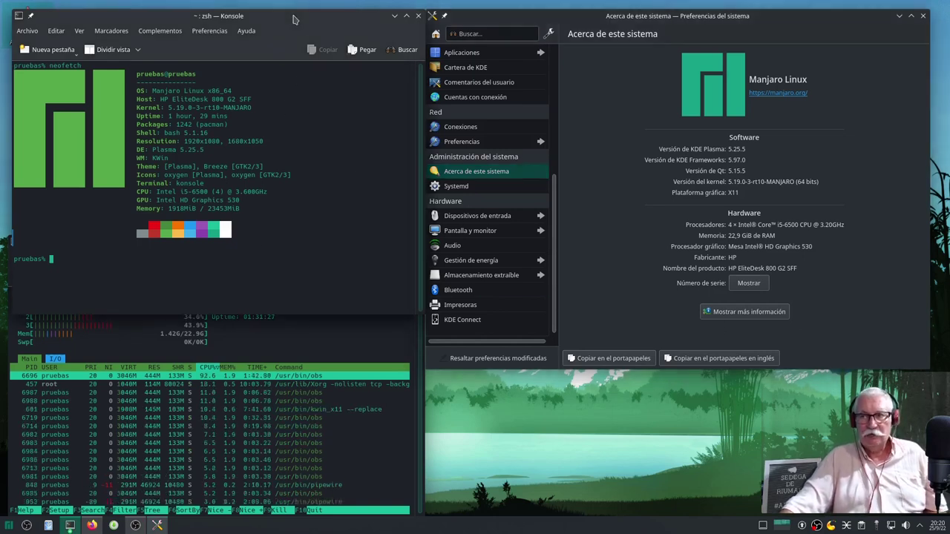
pyautogui.hotkey('ctrl', '+')
pyautogui.hotkey('ctrl', '+')
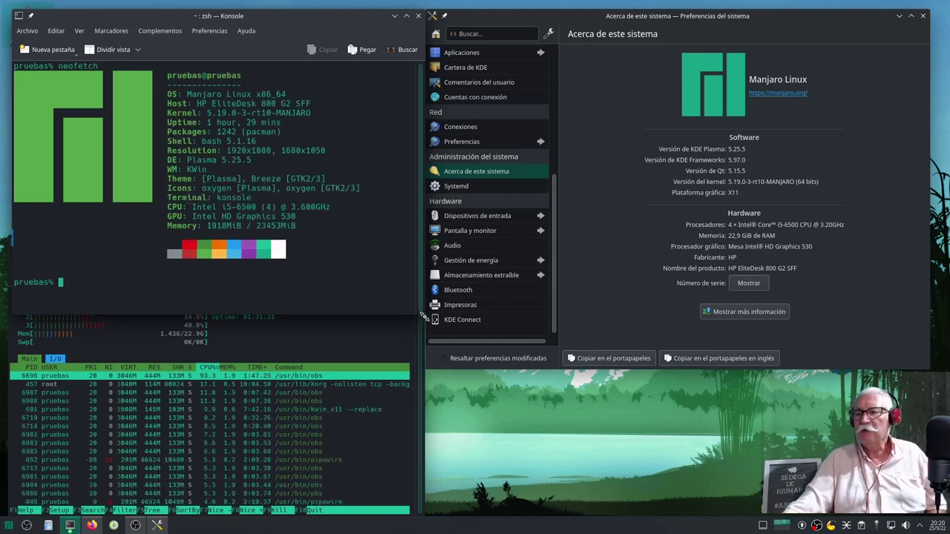
pyautogui.moveTo(425, 316); pyautogui.dragTo(551, 373)
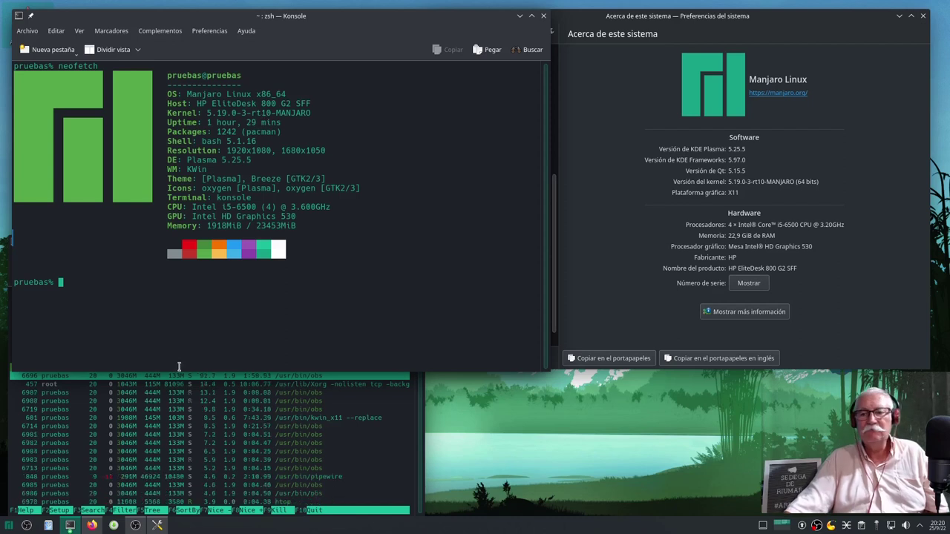
# Open the Núcleo page in the system preferences and temporarily enlarge the window to review the available kernels.
pyautogui.click(685, 21)
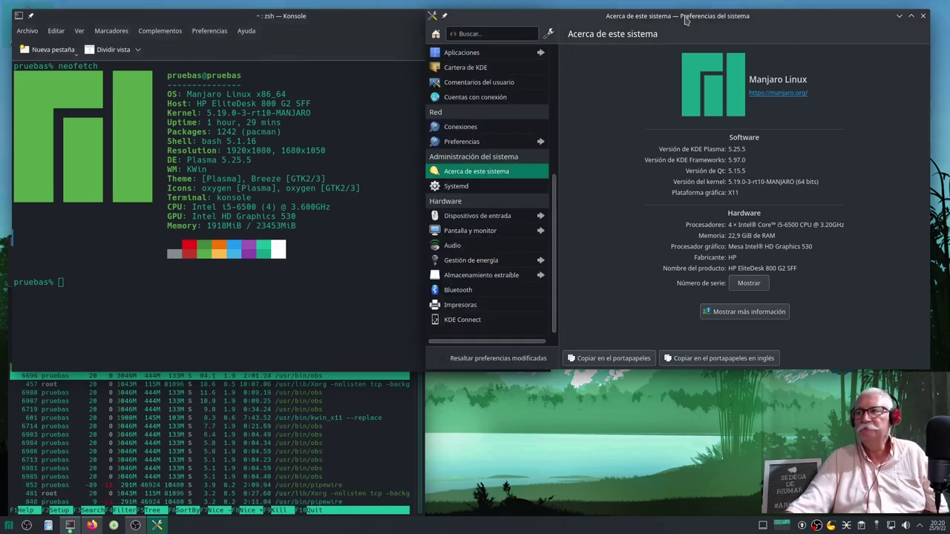
pyautogui.scroll(2, 490, 115)
pyautogui.scroll(5, 490, 115)
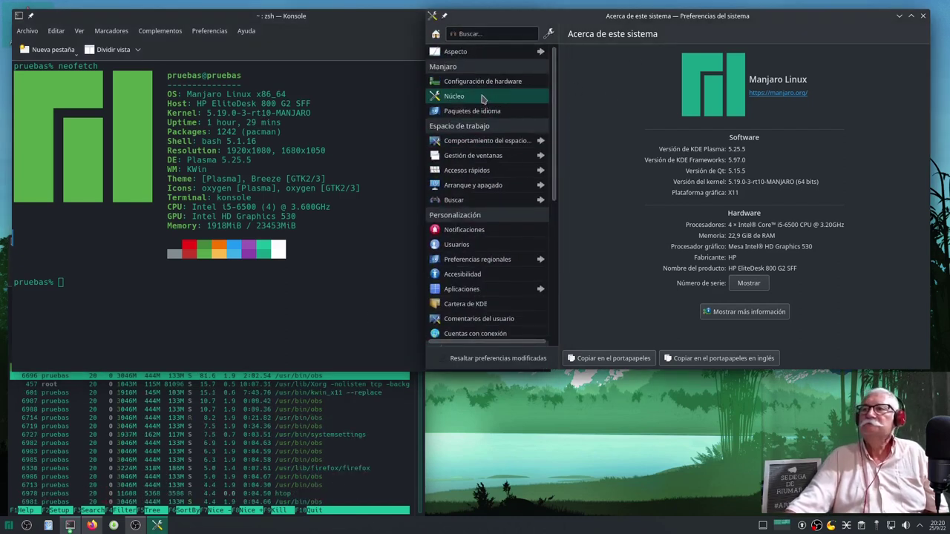
pyautogui.click(453, 97)
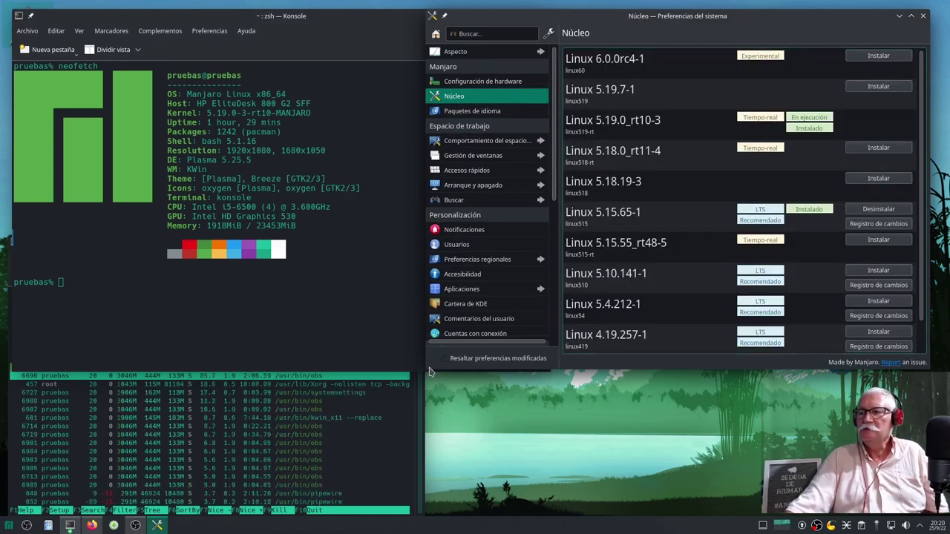
pyautogui.moveTo(427, 371); pyautogui.dragTo(180, 482)
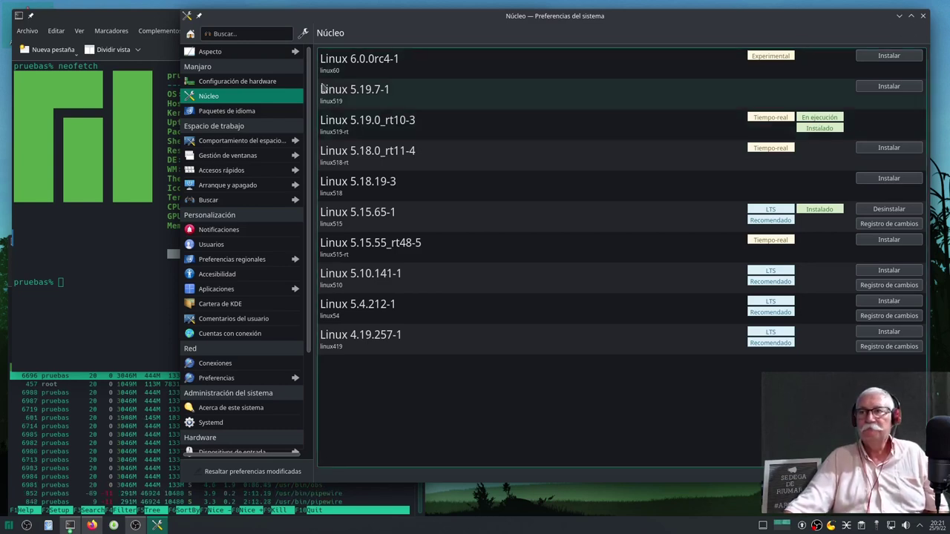
pyautogui.moveTo(190, 484); pyautogui.dragTo(438, 365)
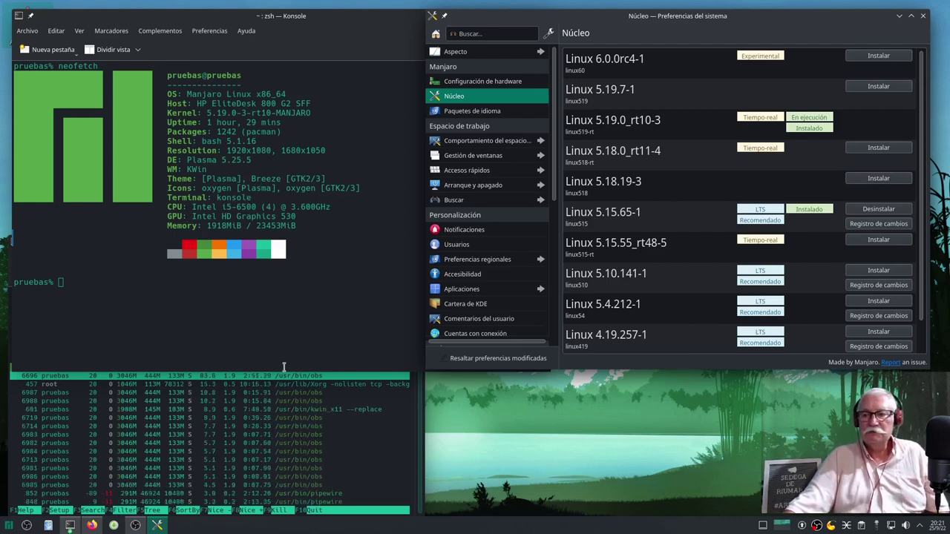
# Enlarge the Konsole window running htop to examine the processes and CPU load, and close it with its running process.
pyautogui.click(400, 452)
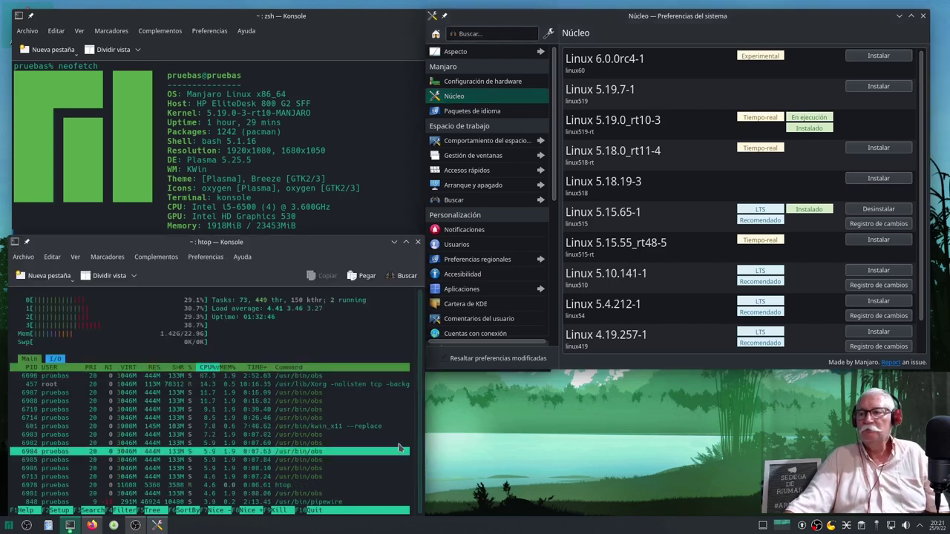
pyautogui.moveTo(419, 239); pyautogui.dragTo(604, 96)
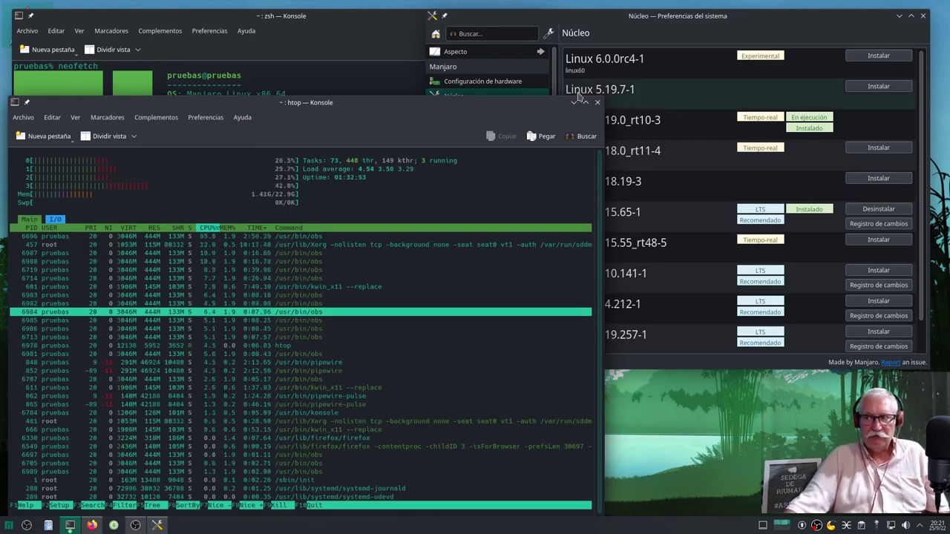
pyautogui.moveTo(607, 95); pyautogui.dragTo(529, 183)
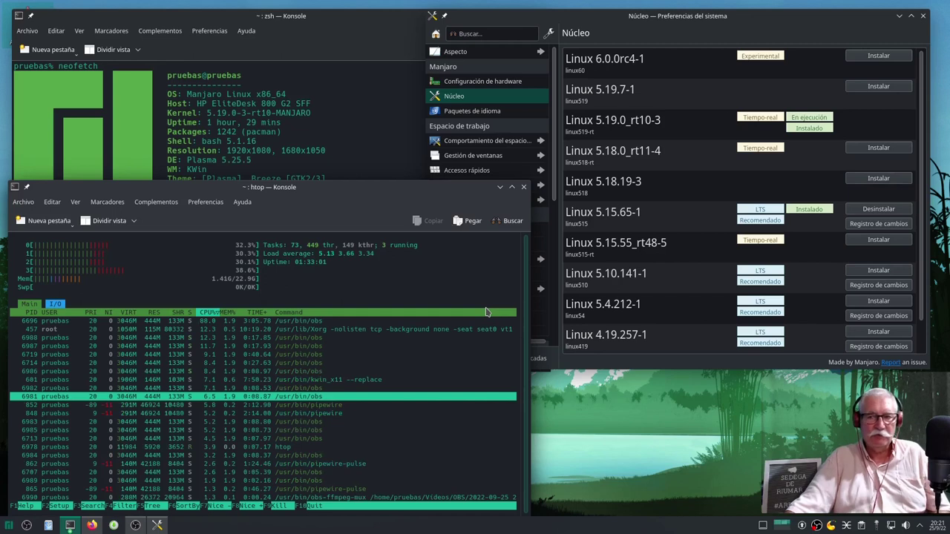
pyautogui.click(525, 188)
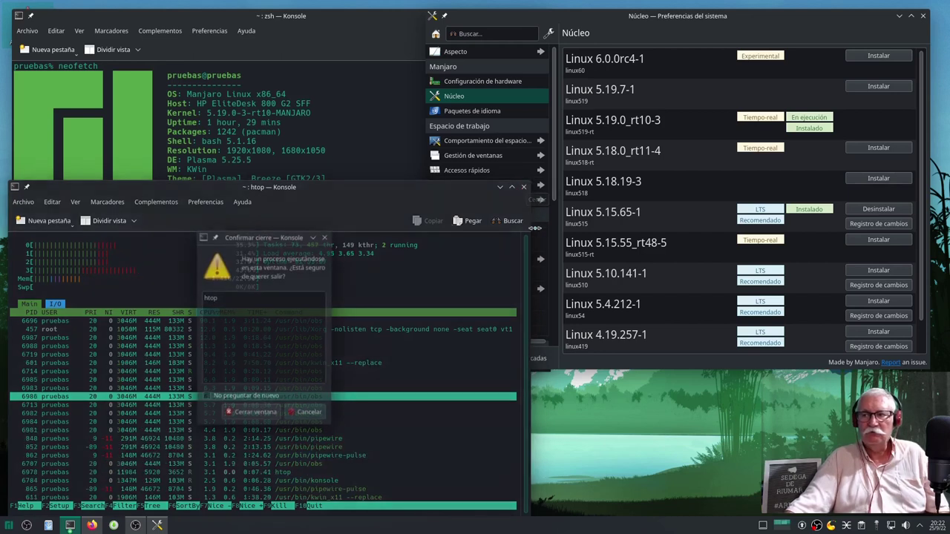
pyautogui.click(260, 412)
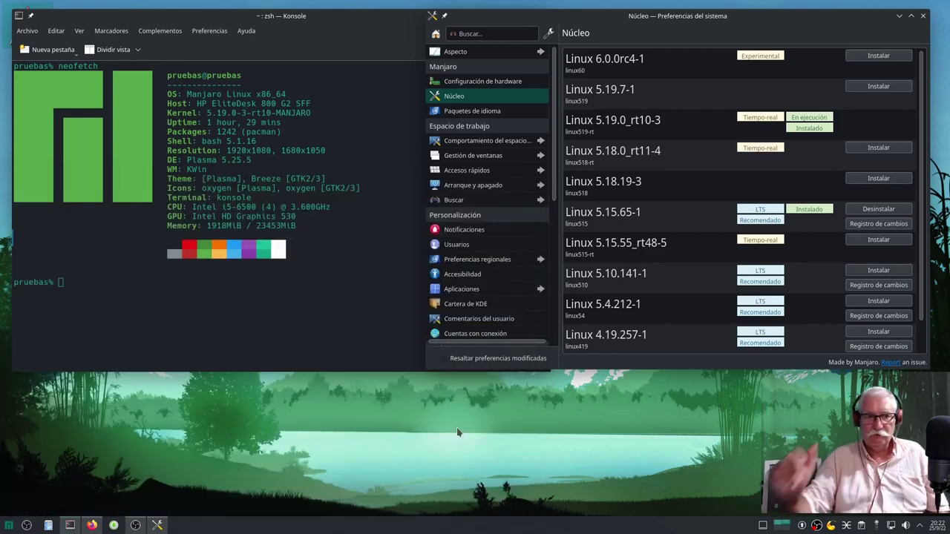
# Close the Núcleo preferences window and the Konsole window with the neofetch output.
pyautogui.moveTo(868, 18); pyautogui.dragTo(888, 9)
pyautogui.click(942, 6)
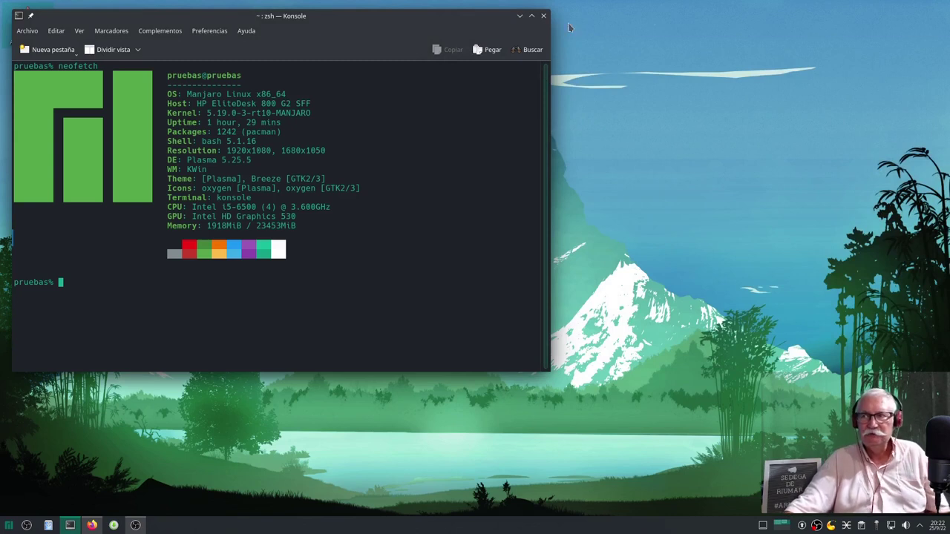
pyautogui.click(543, 14)
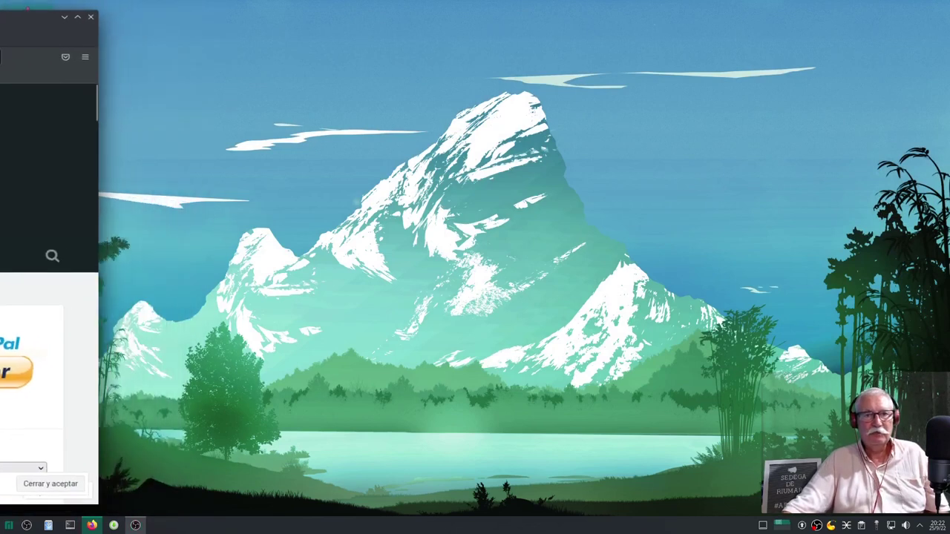
# Bring the Firefox window with the Salmorejo Geek PipeWire and WirePlumber tutorial fully into view, skim the article and quit Firefox.
pyautogui.moveTo(0, 31); pyautogui.dragTo(599, 18)
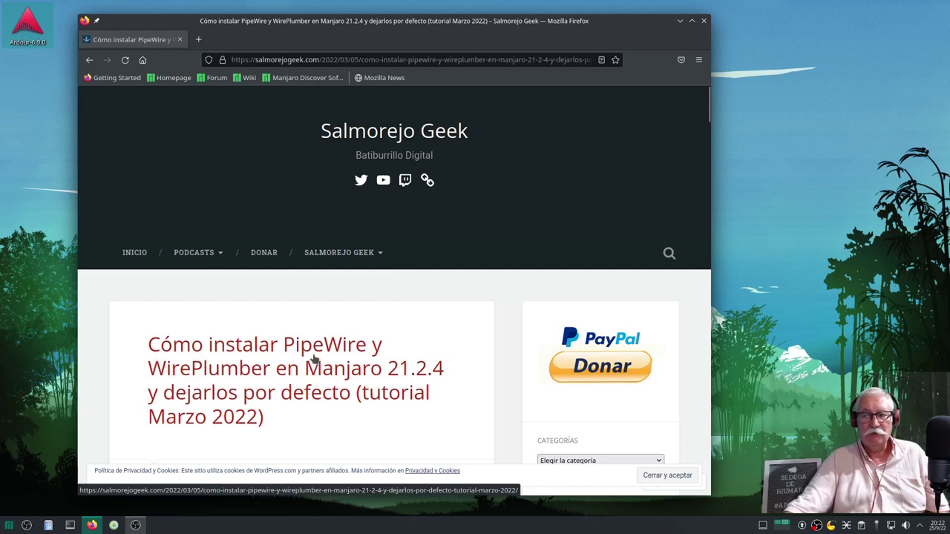
pyautogui.scroll(-5, 314, 359)
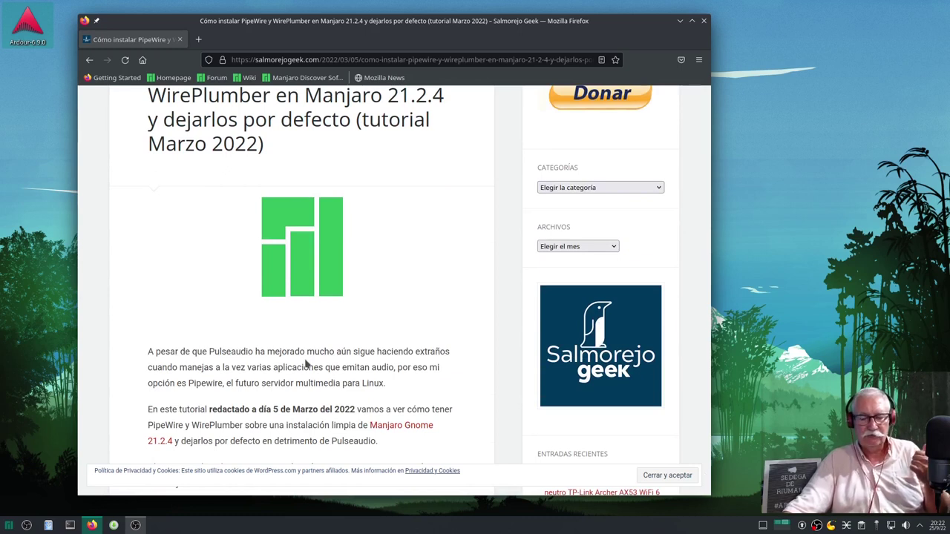
pyautogui.scroll(-15, 306, 364)
pyautogui.hotkey('ctrl', 'q')
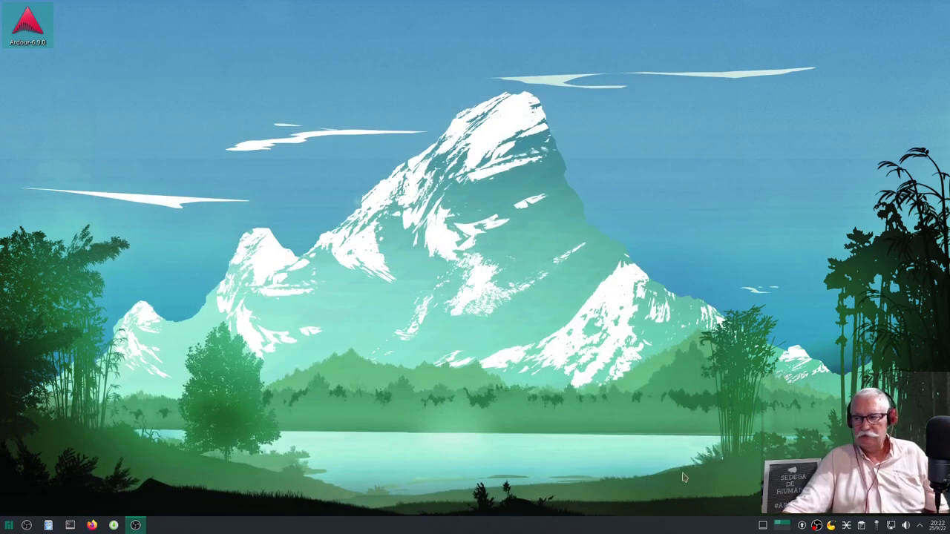
# Open the PipeWire graph, examine the enlarged connections between the Scarlett 4i4, AT2020 and OBS, and close the graph window.
pyautogui.click(847, 526)
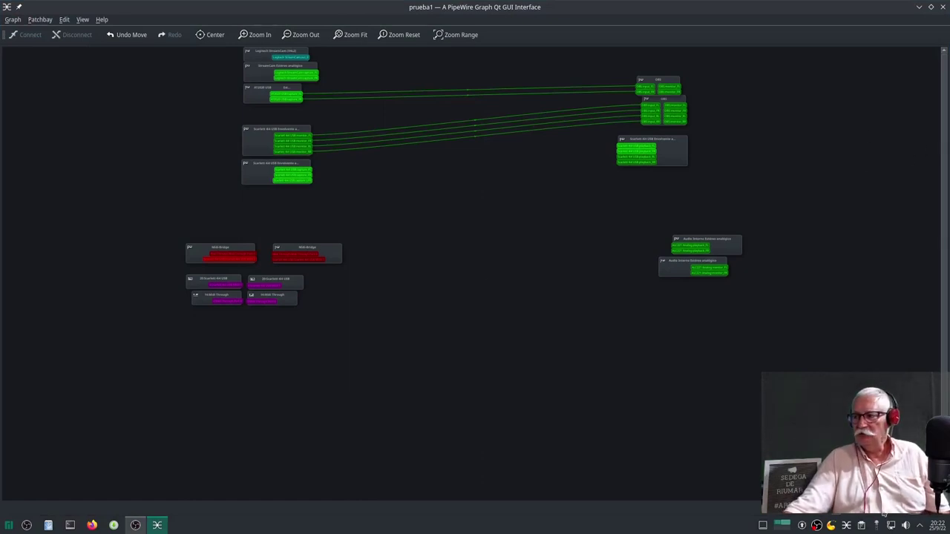
pyautogui.hotkey('ctrl', '+')
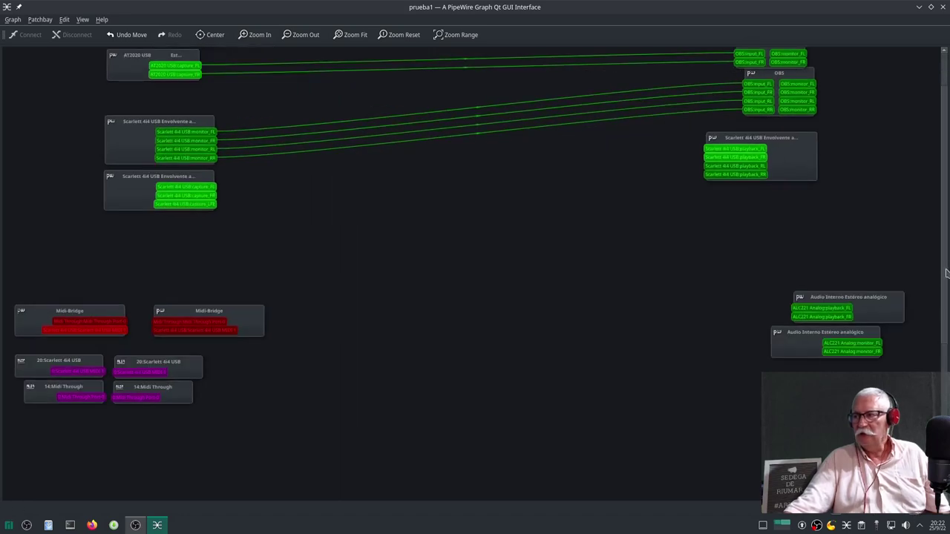
pyautogui.scroll(1, 946, 273)
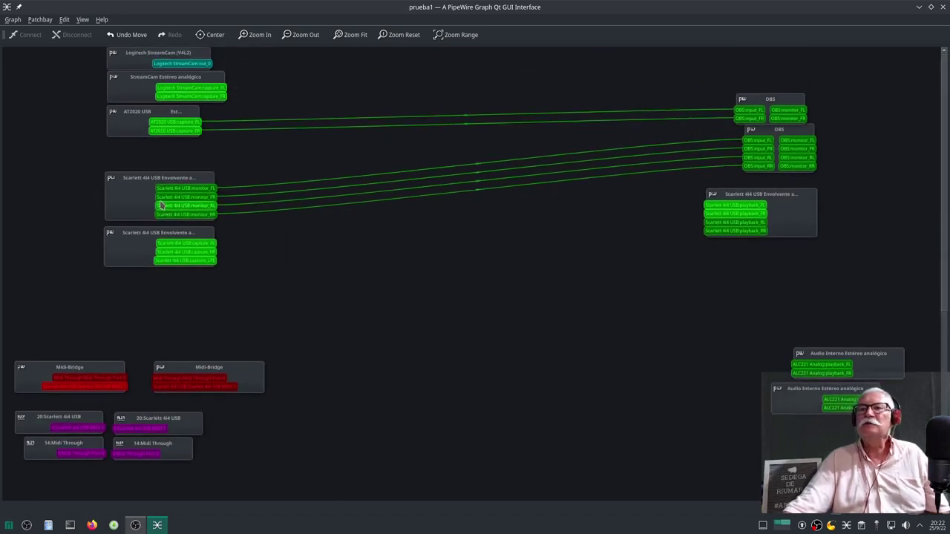
pyautogui.click(942, 10)
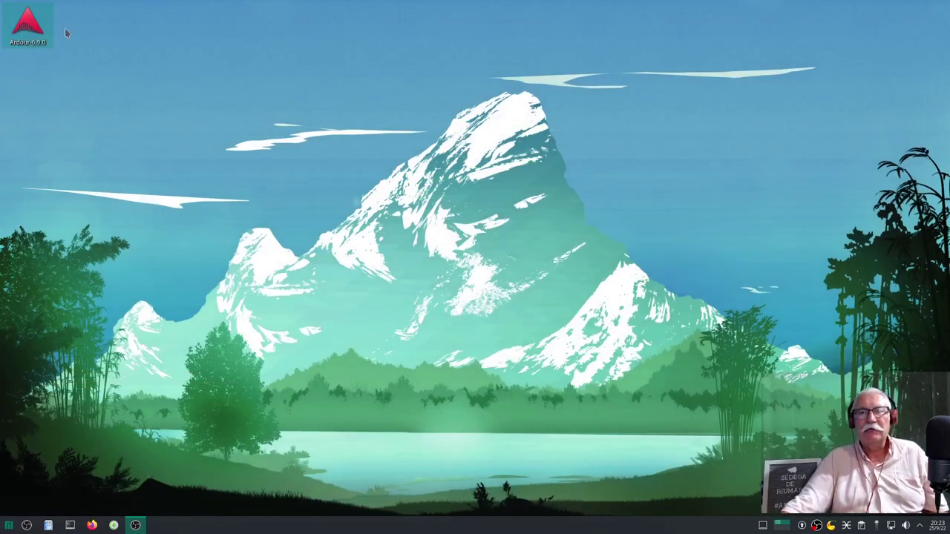
# Open the MIDIS session in Ardour.
pyautogui.click(47, 288)
pyautogui.click(212, 364)
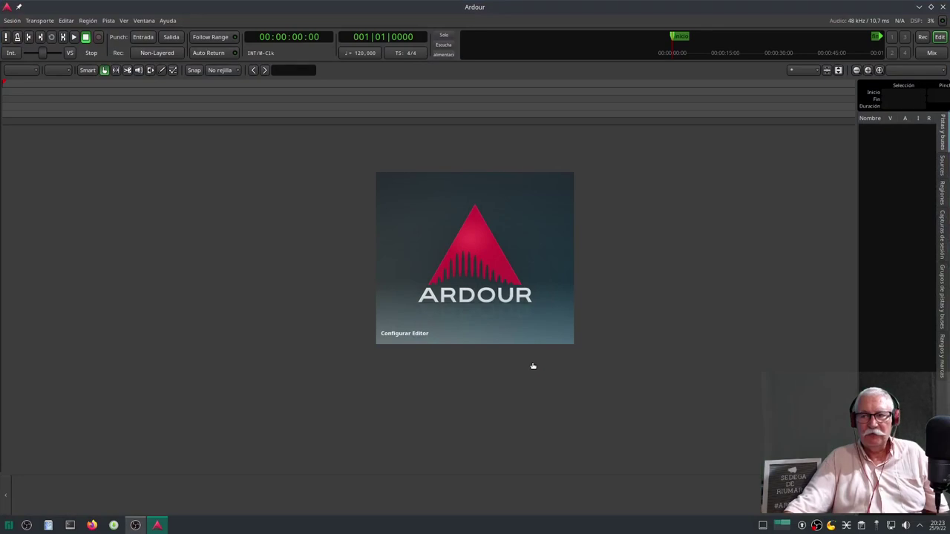
# Play back a short passage of the MIDIS session, stop playback and quit Ardour.
pyautogui.click(73, 38)
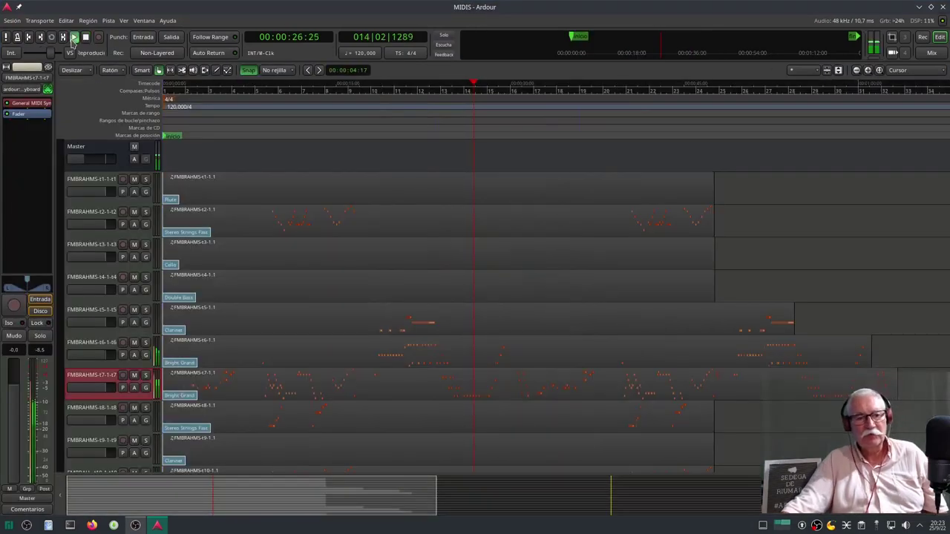
pyautogui.click(85, 38)
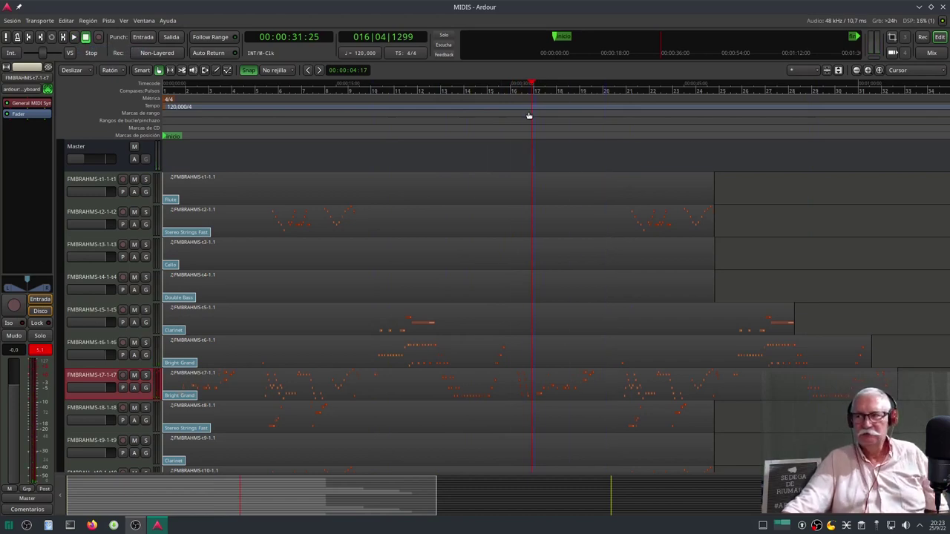
pyautogui.click(942, 6)
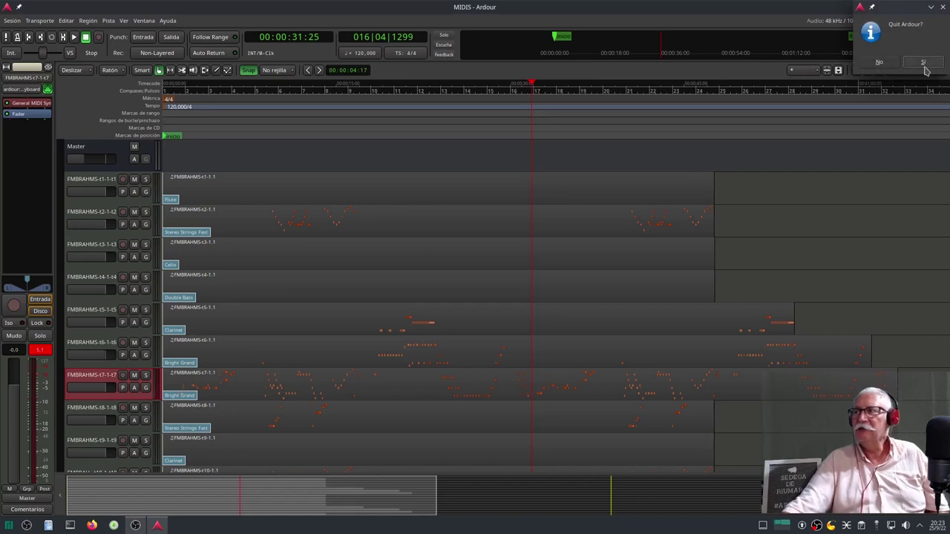
pyautogui.click(923, 63)
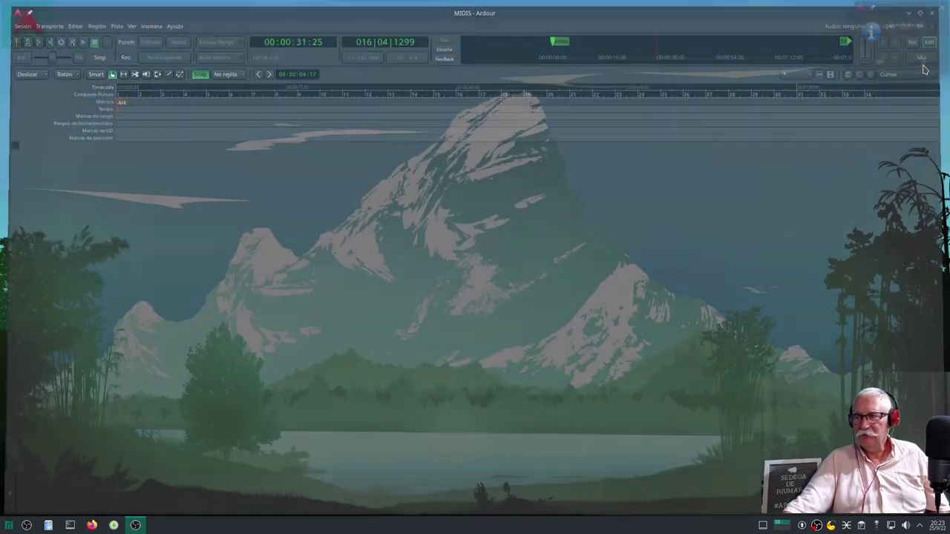